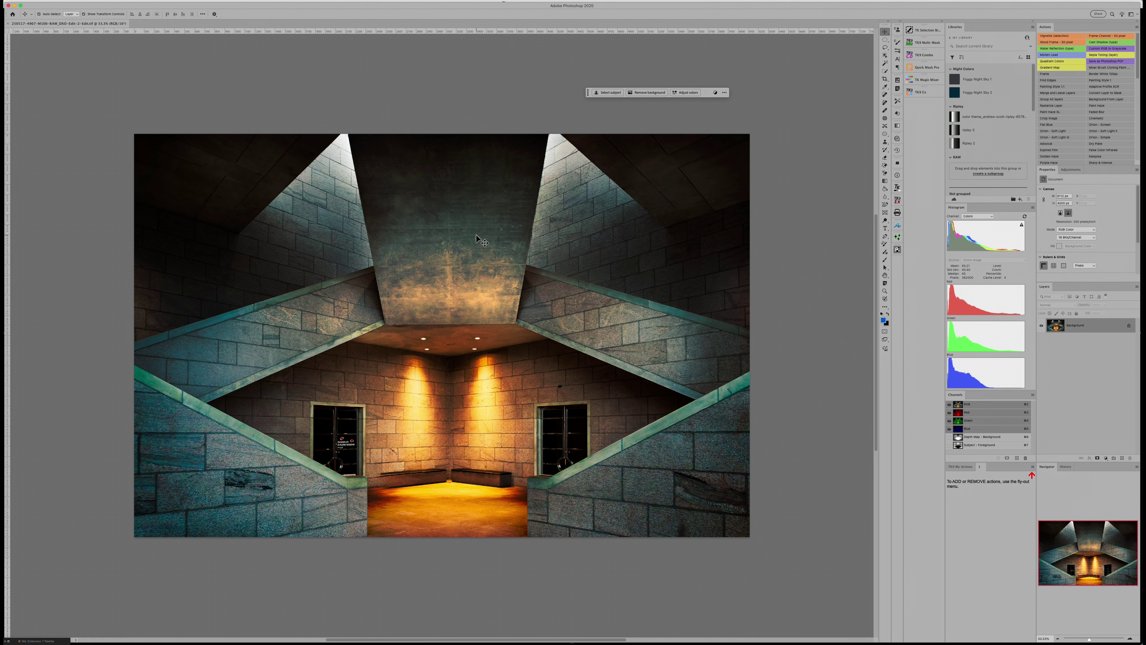
- Select the entire image and duplicate the Background layer twice
key(super+a)
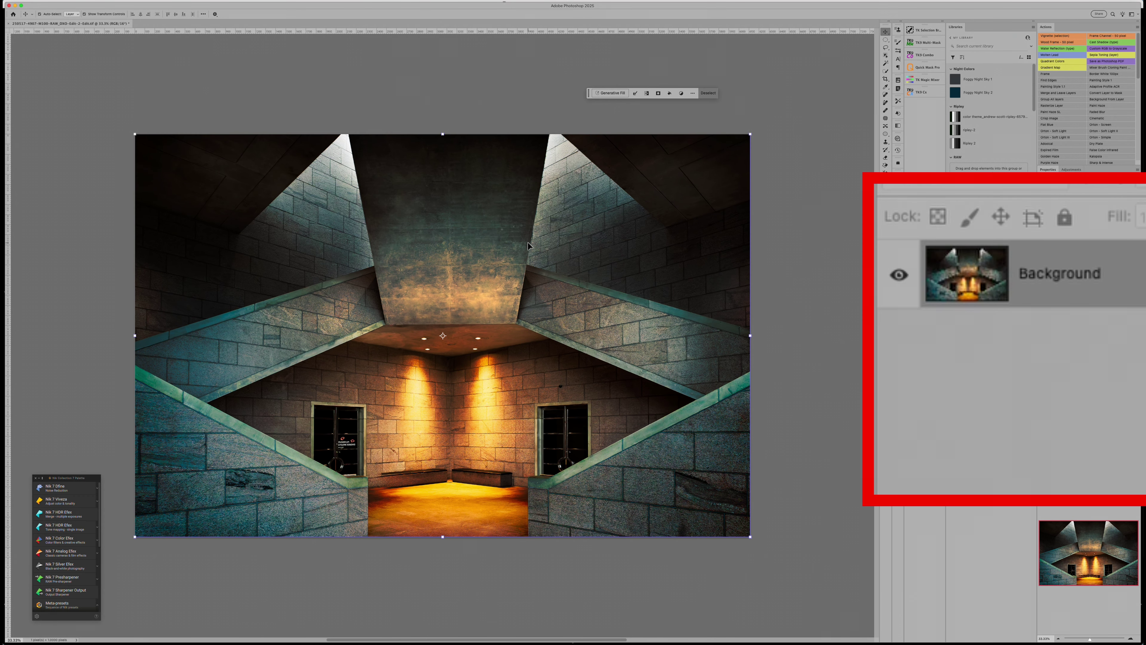
key(super+j)
key(super+j)
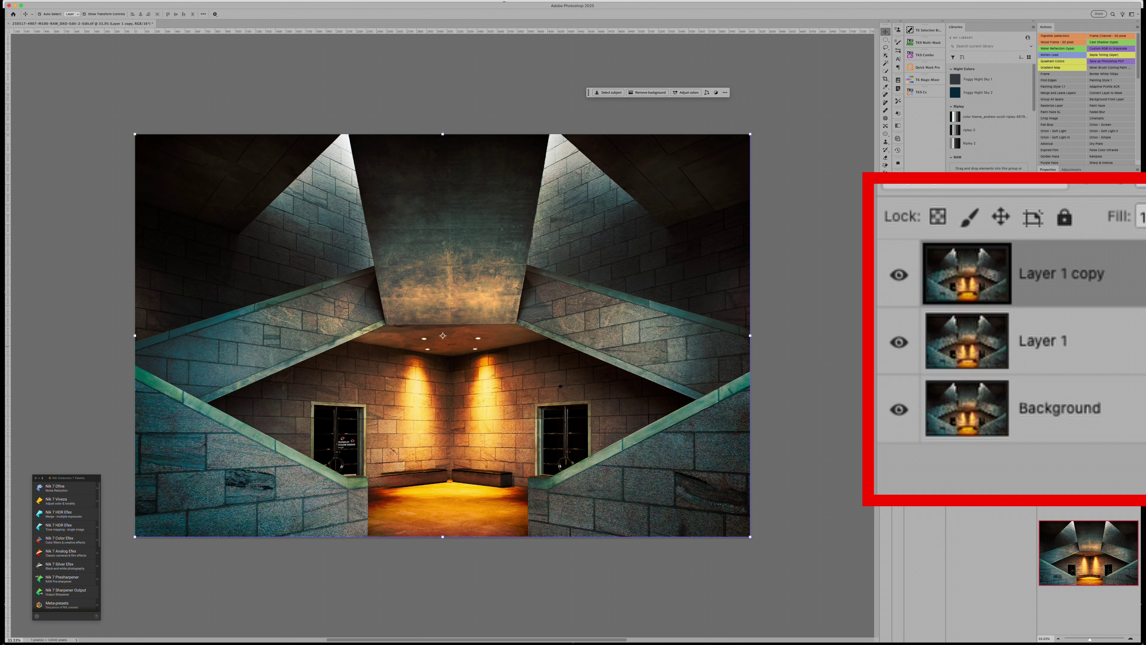
- Rename the lower duplicate layer H and the upper duplicate layer V
click(1007, 357)
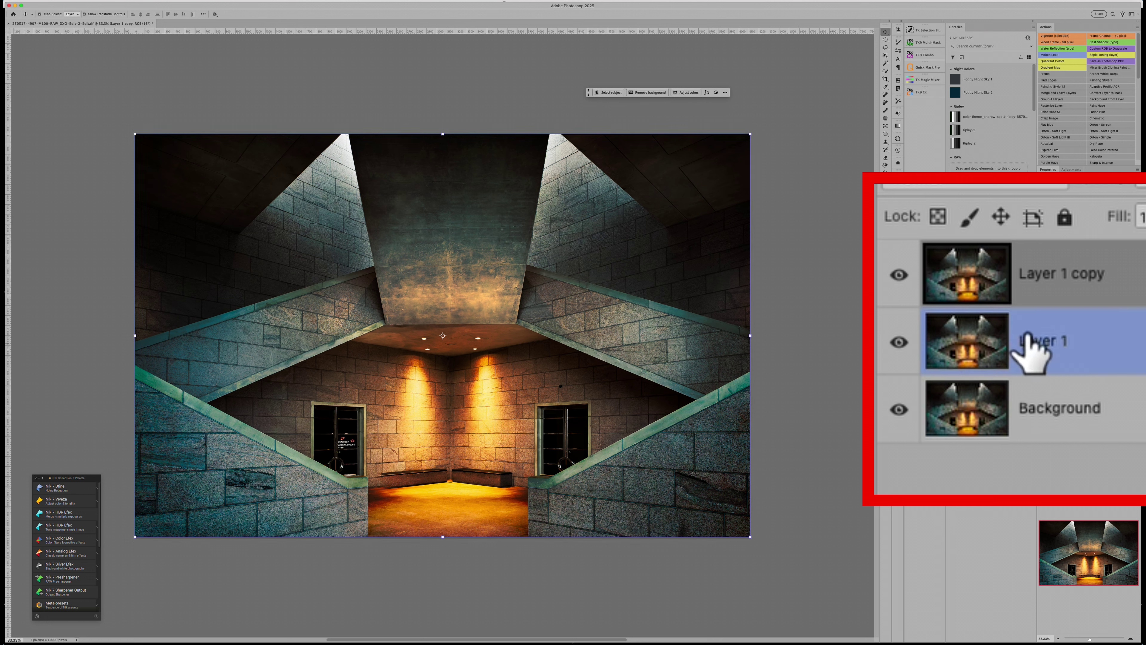
double_click(1044, 327)
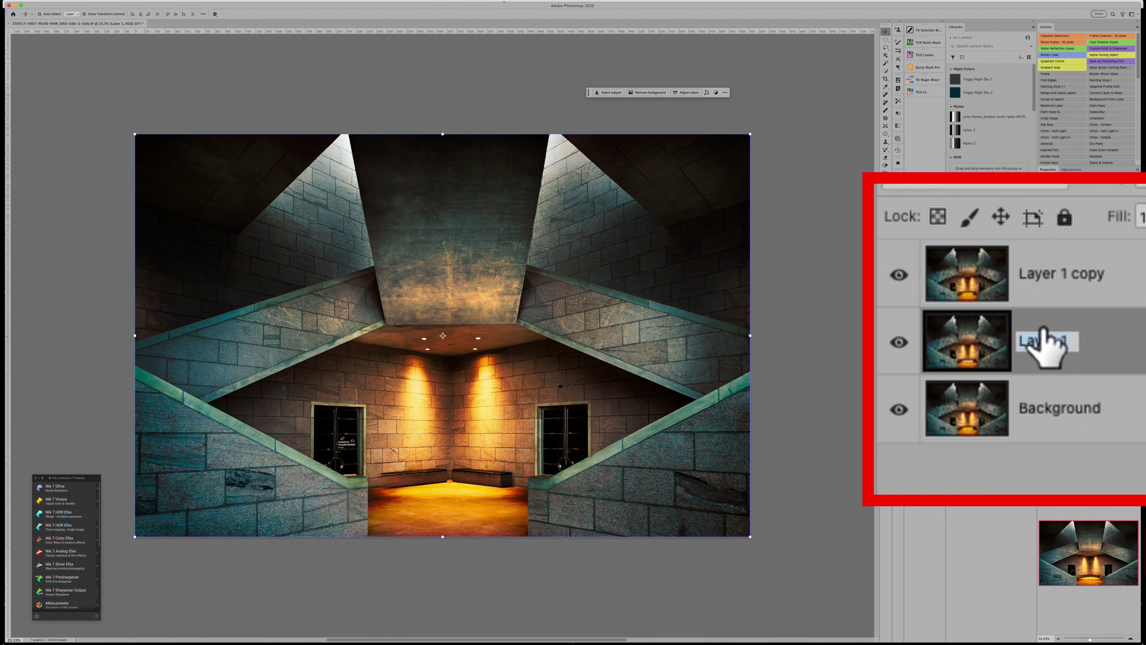
text(H)
key(Return)
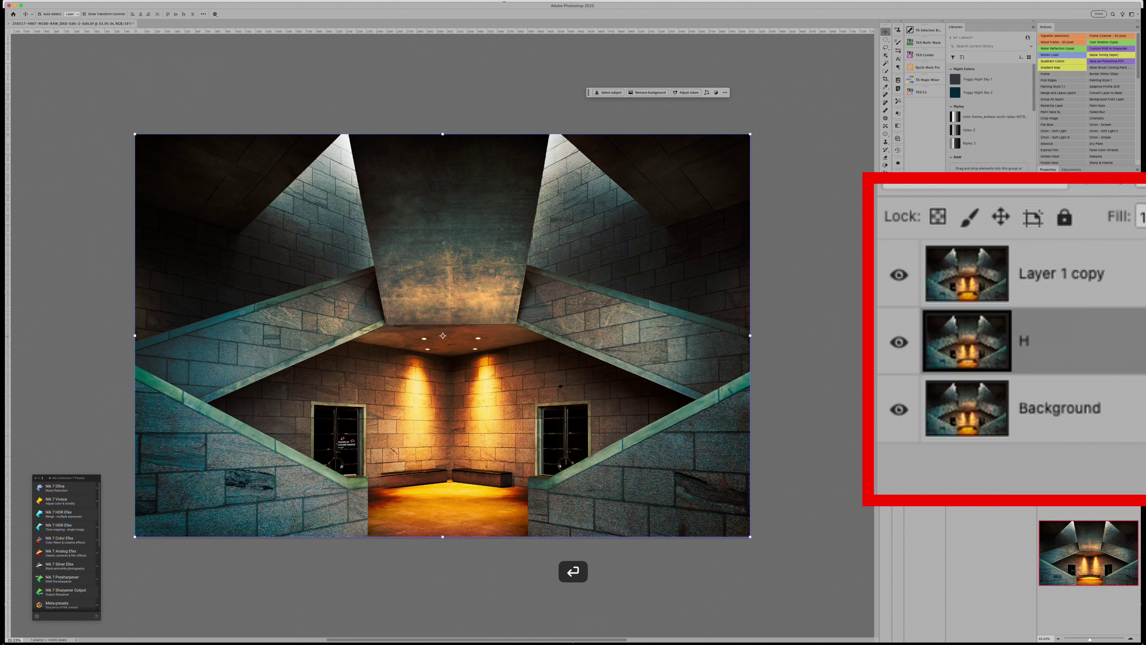
click(1084, 271)
double_click(1083, 271)
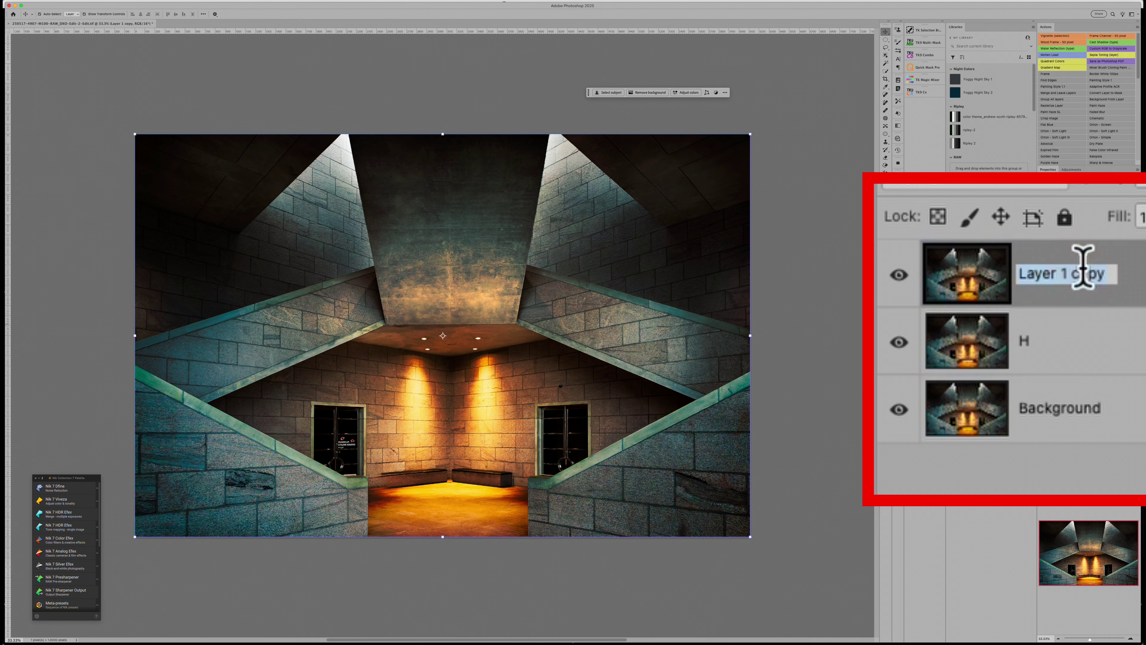
text(V)
key(Return)
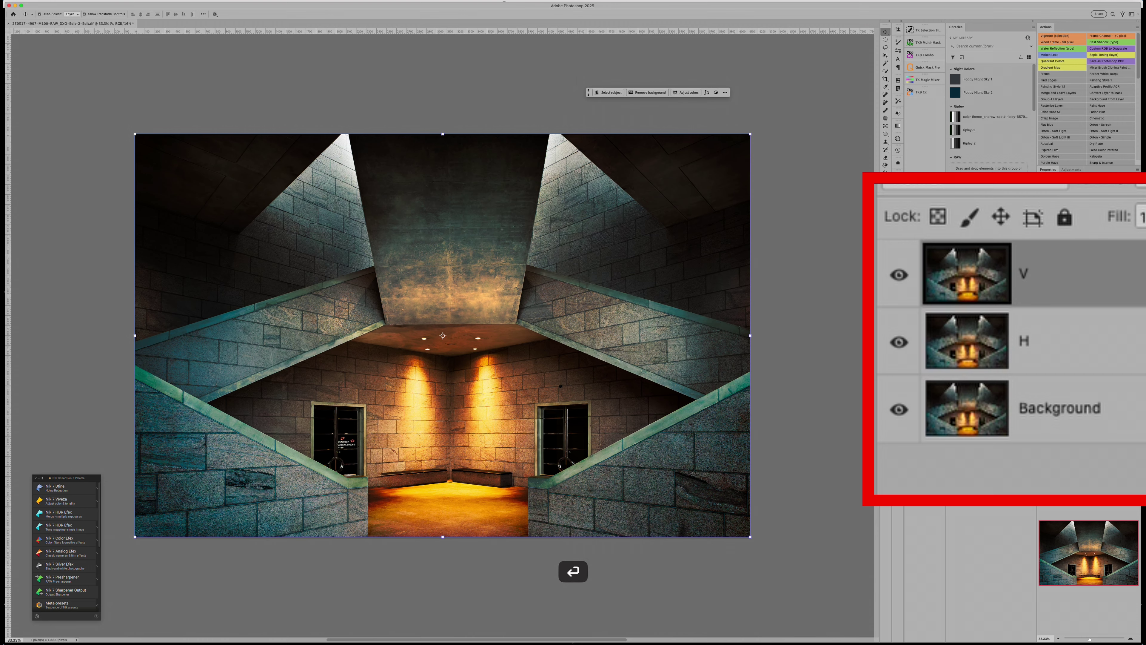
- Convert the V and H layers into separate smart objects
right_click(1080, 329)
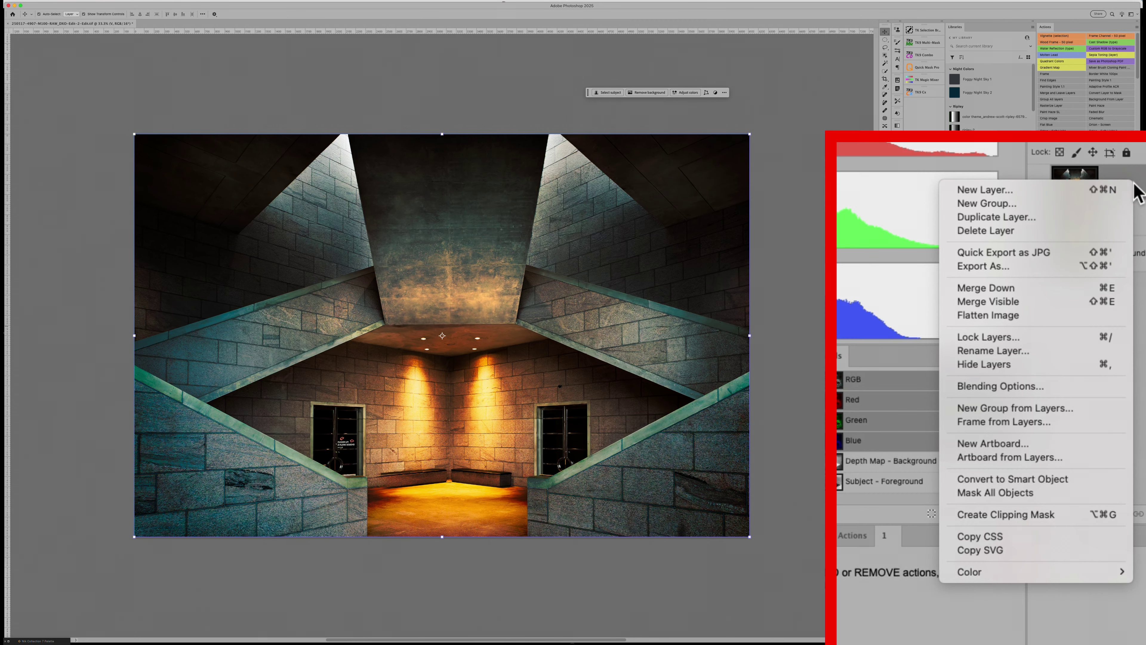
click(1033, 481)
click(1115, 228)
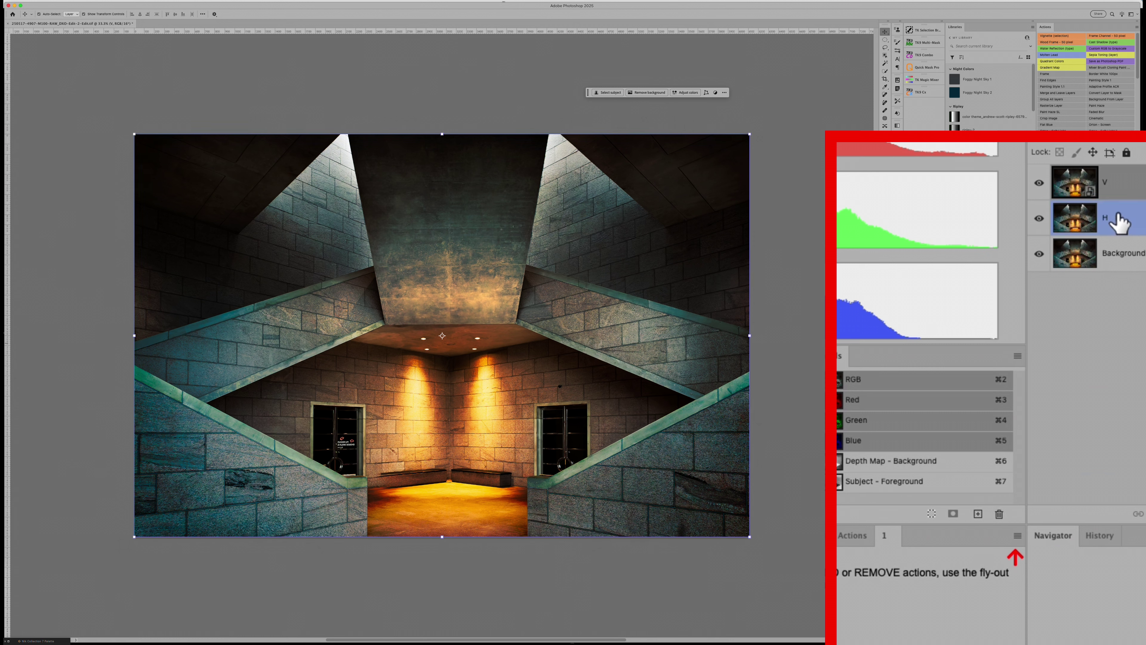
right_click(1117, 216)
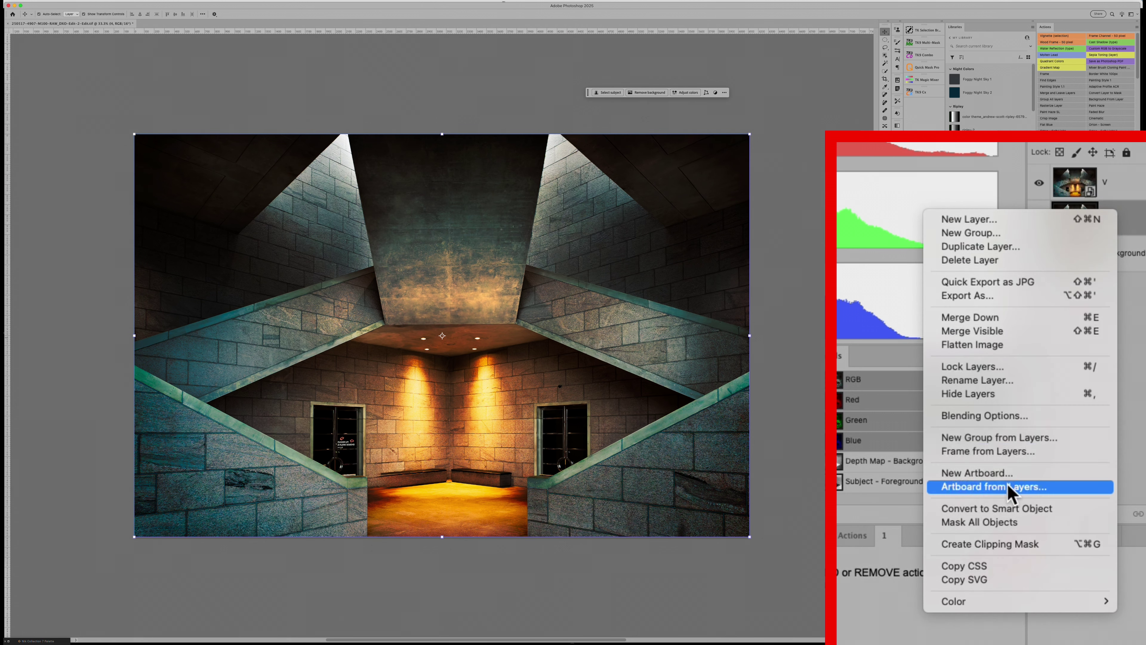
click(1001, 509)
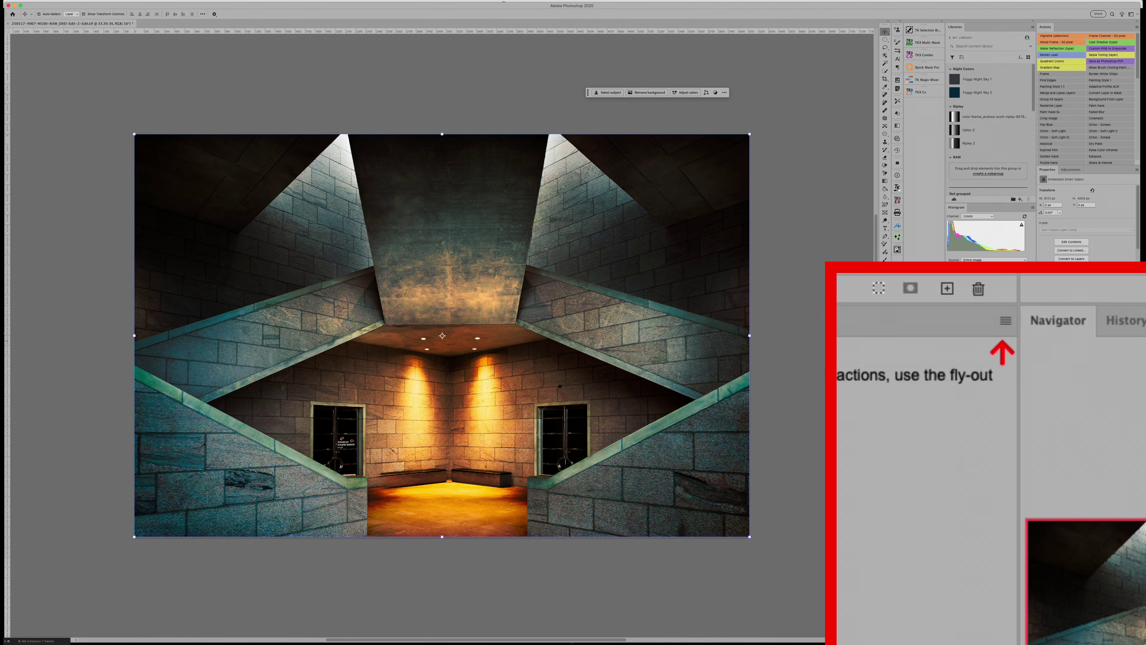
right_click(1083, 377)
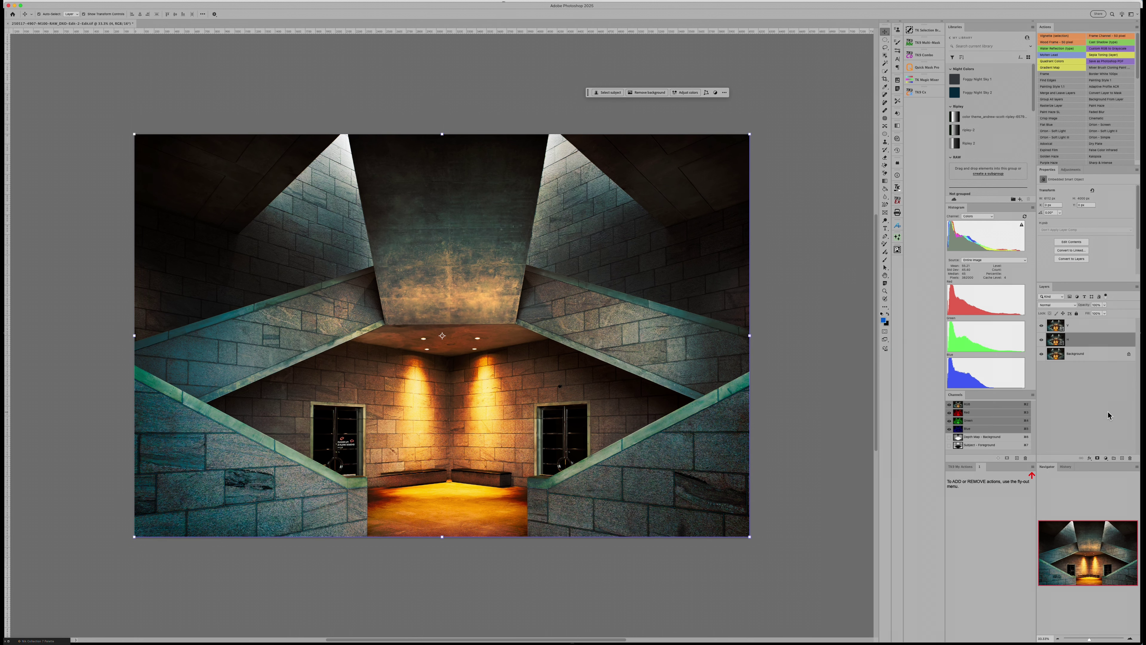
- Hide the V layer and make sure the document's channels are shown
click(1043, 326)
click(1042, 326)
click(189, 1)
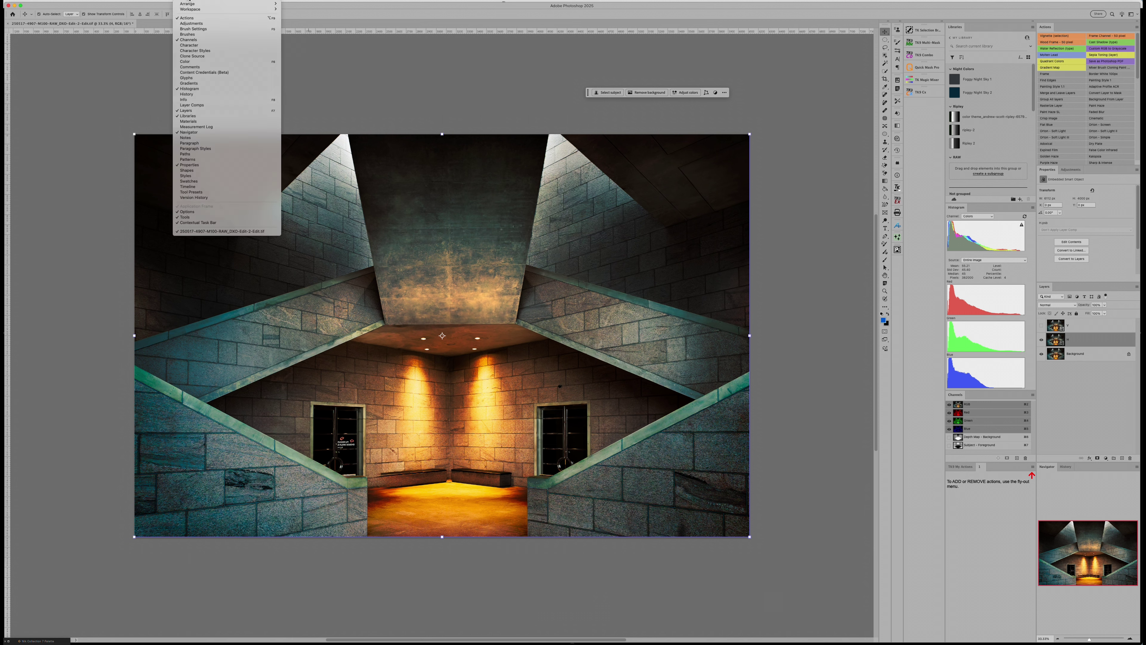
click(200, 40)
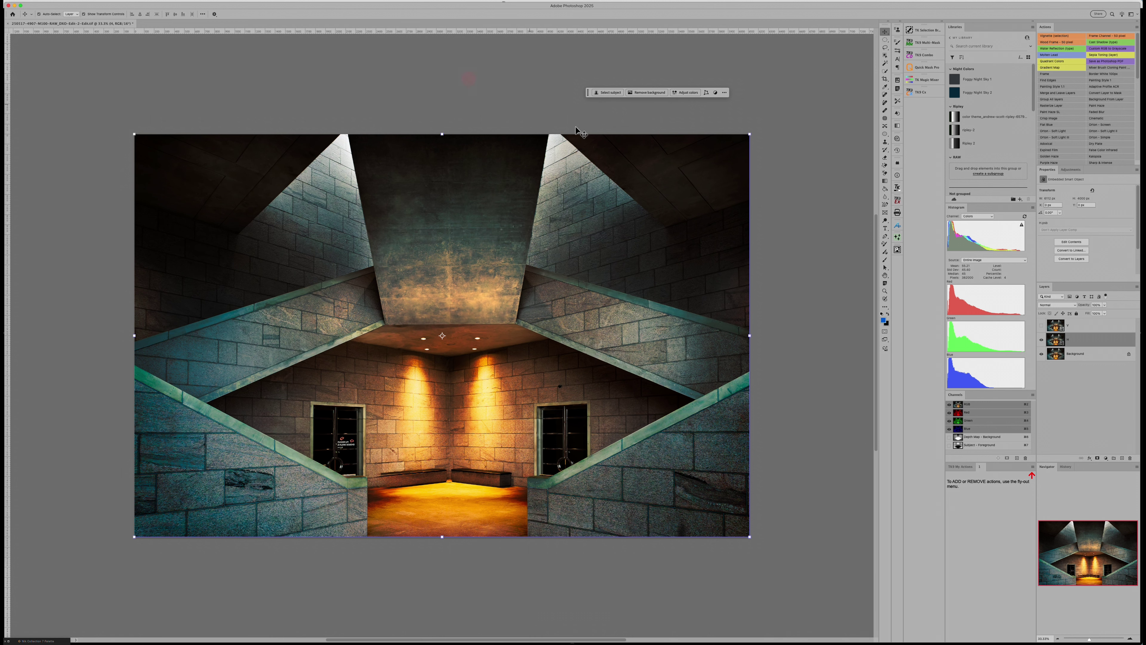
- Load the RGB channel as a luminosity selection, invert it, and add it as a layer mask on layer H
key(super)
super+click(975, 407)
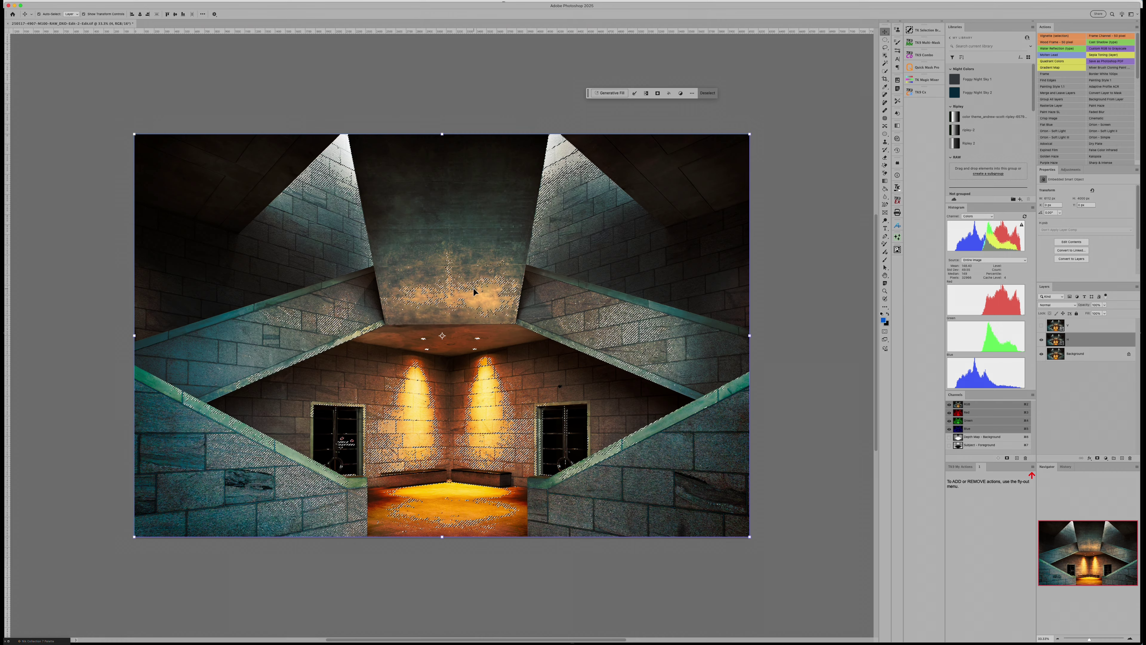
key(shift+super+i)
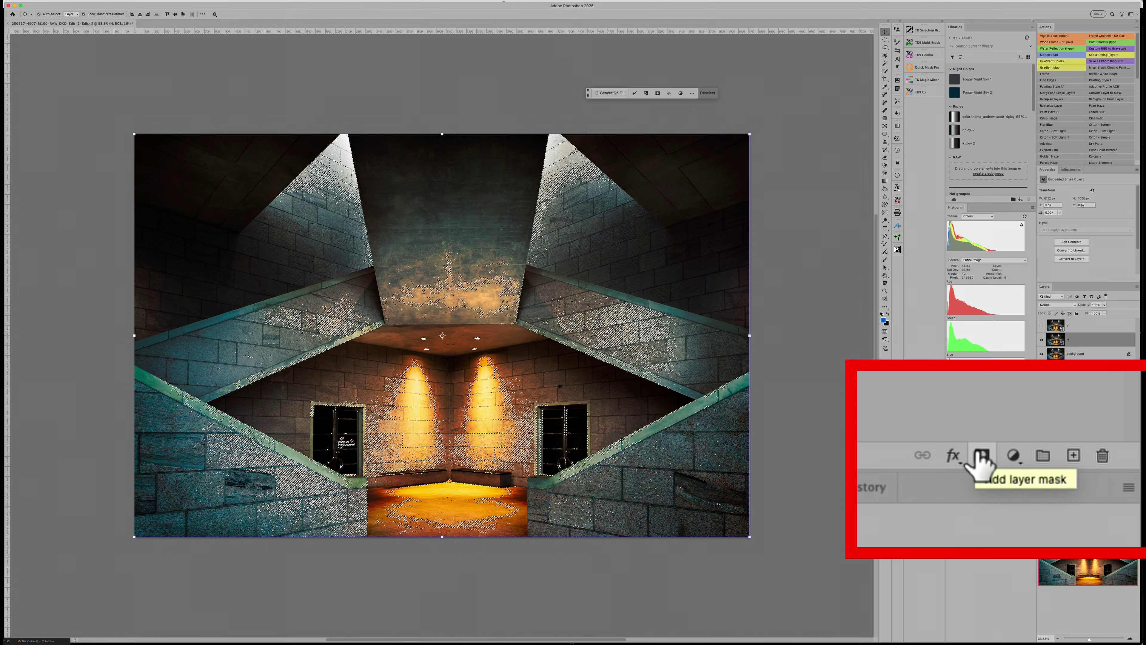
click(1097, 459)
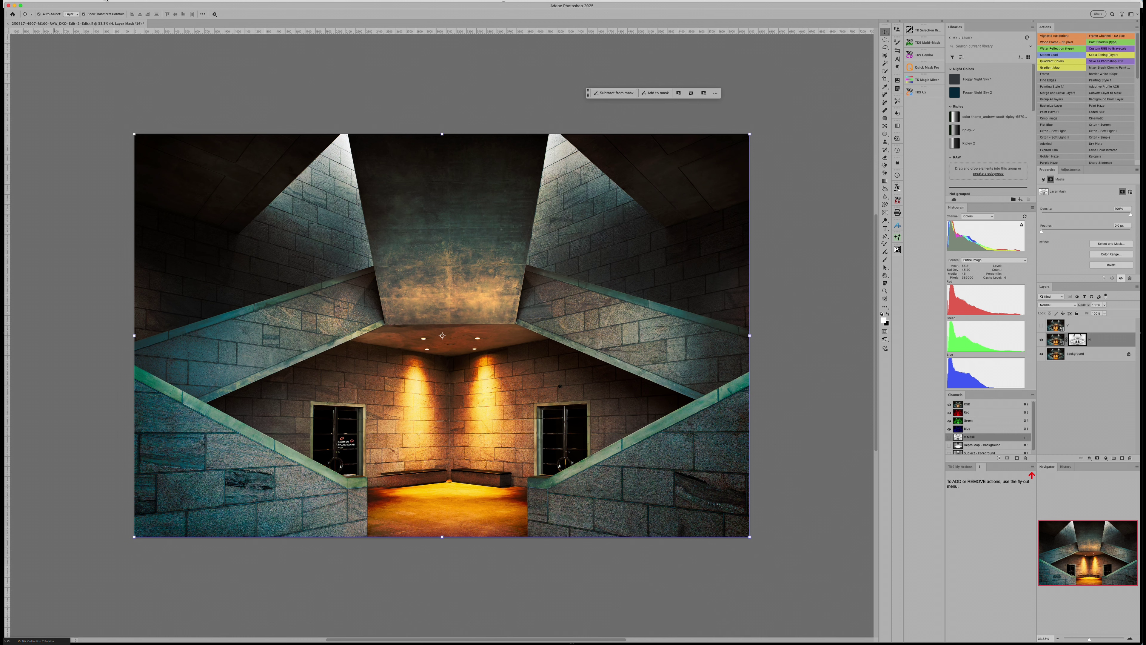
click(140, 2)
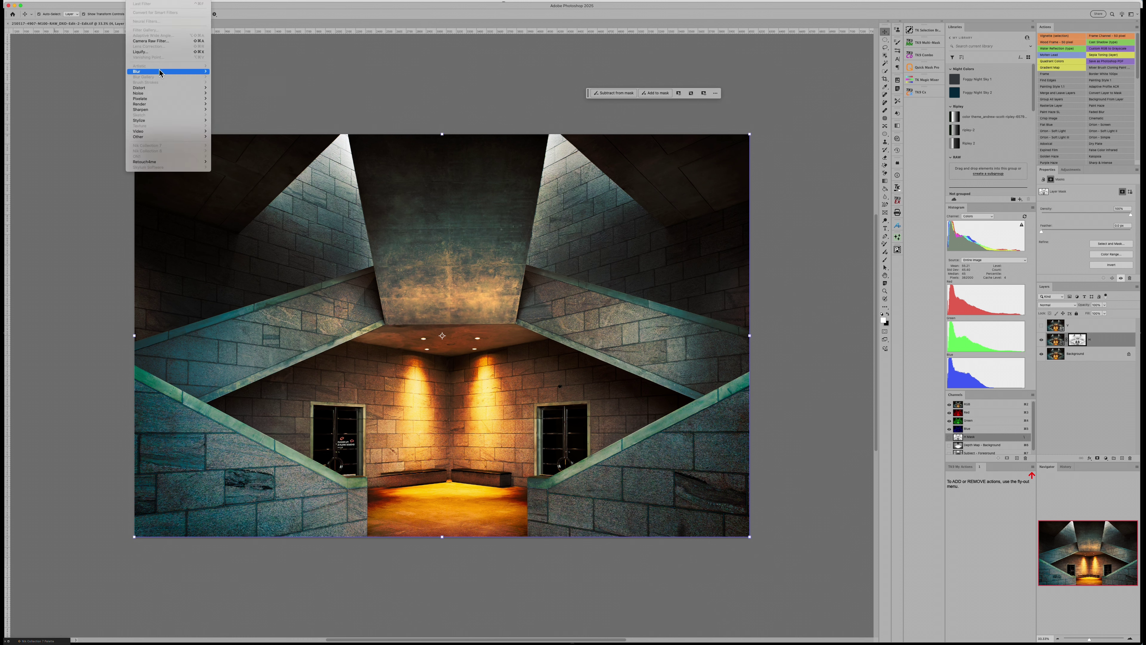
mouse_move(160, 73)
click(228, 104)
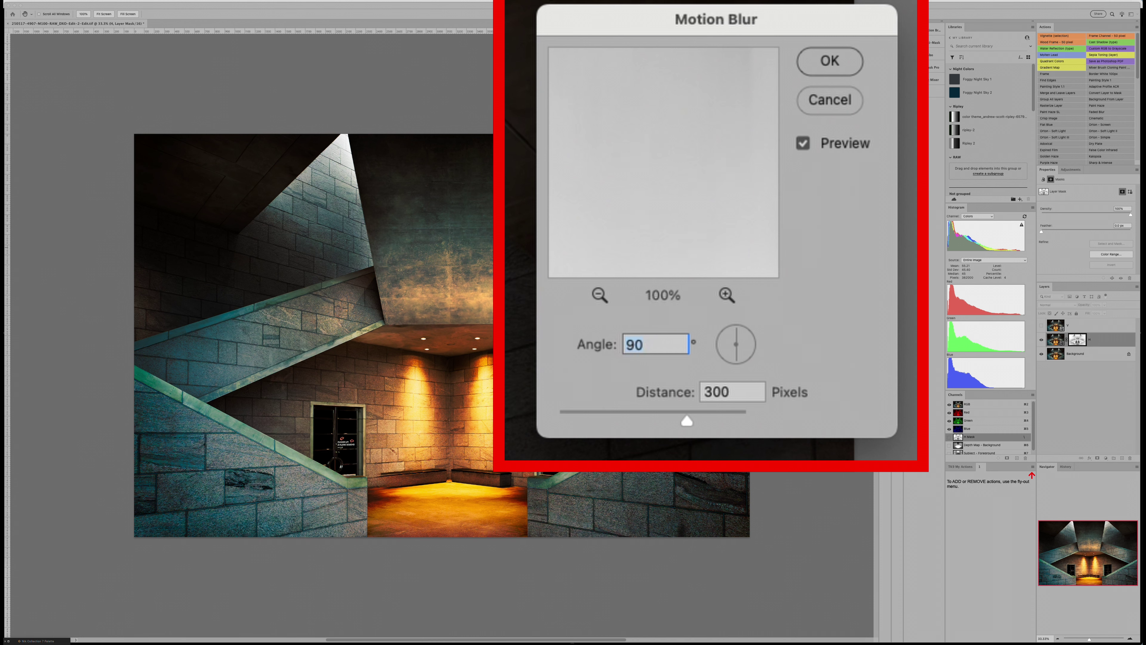
text(0)
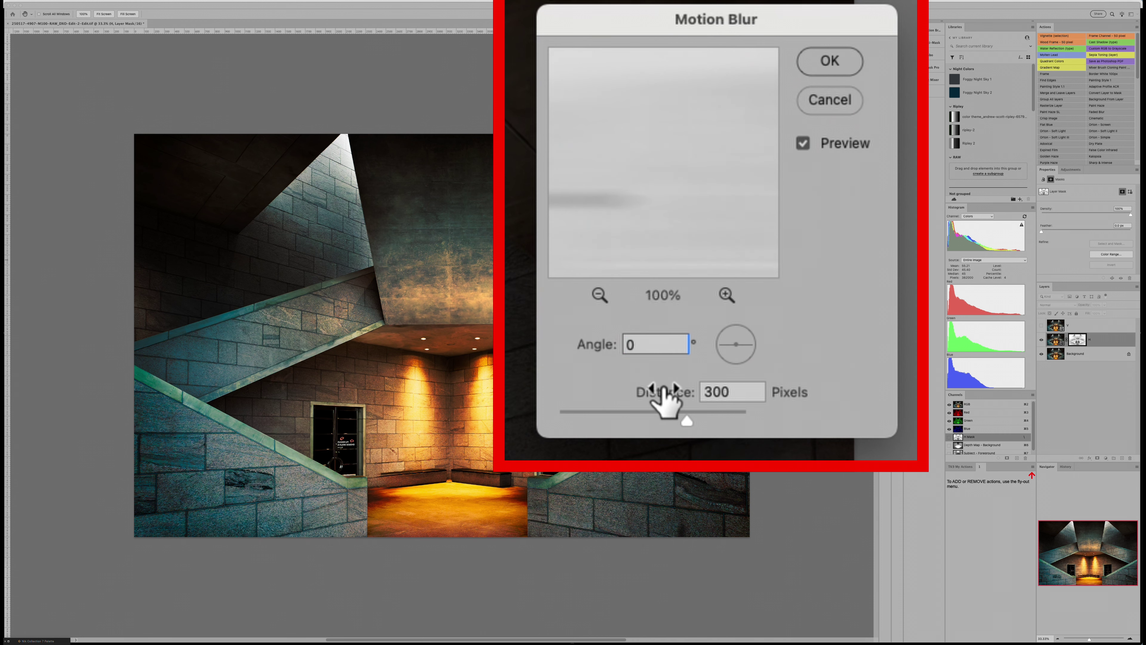
click(838, 100)
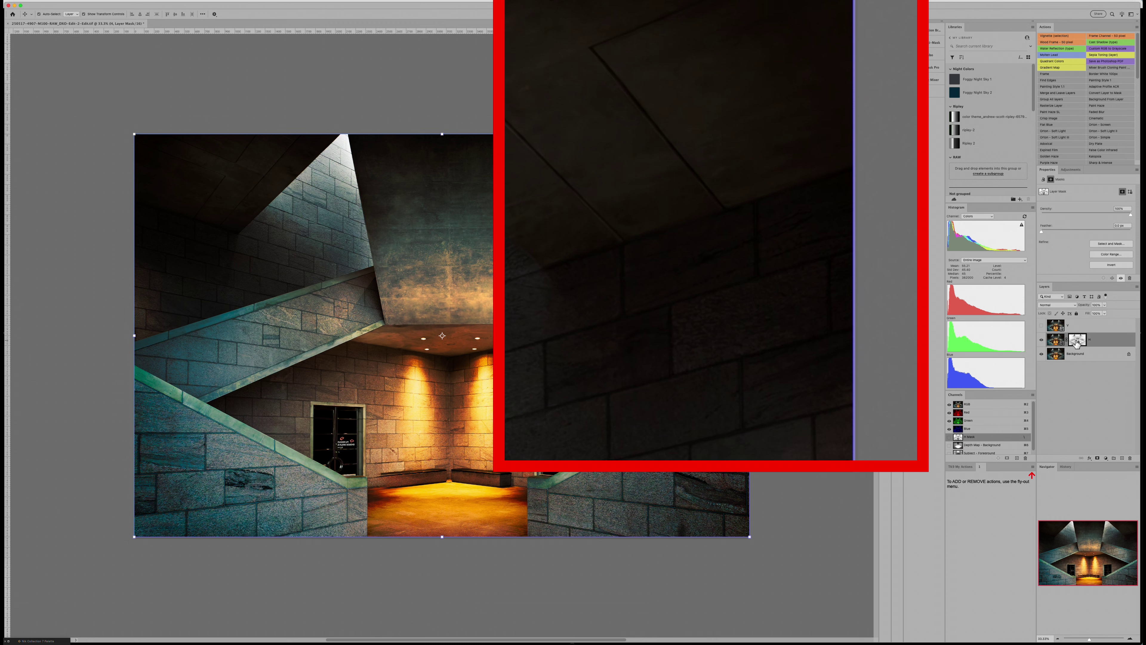
- Apply a Motion Blur to layer H's image rather than its mask, with angle 0° and distance 300 pixels
click(1056, 342)
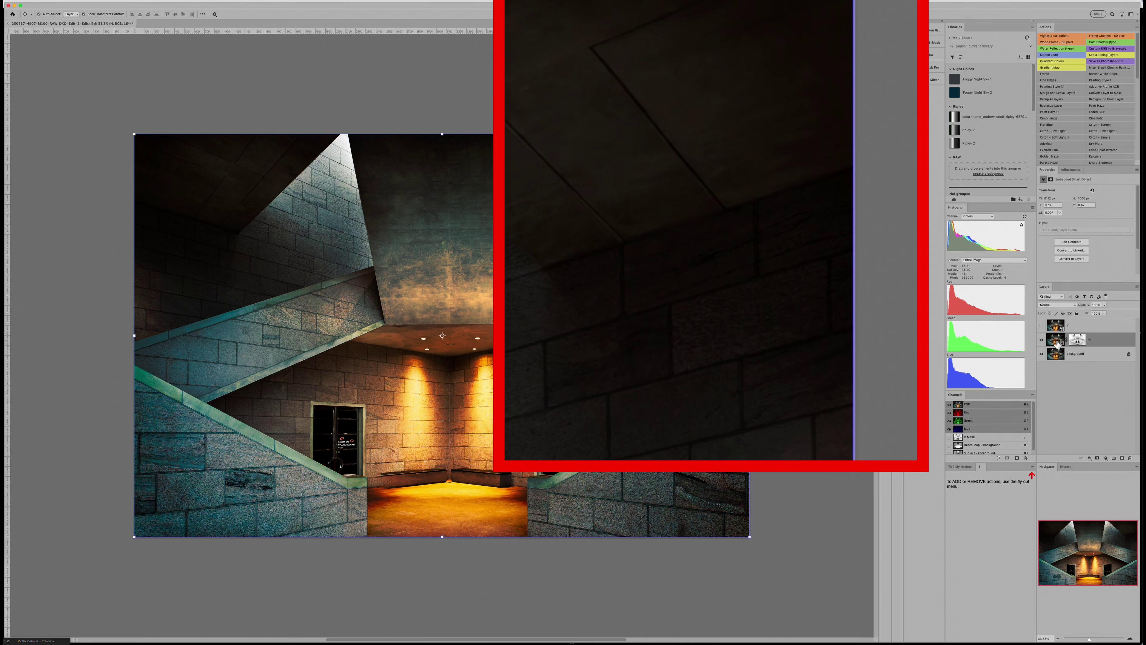
click(138, 1)
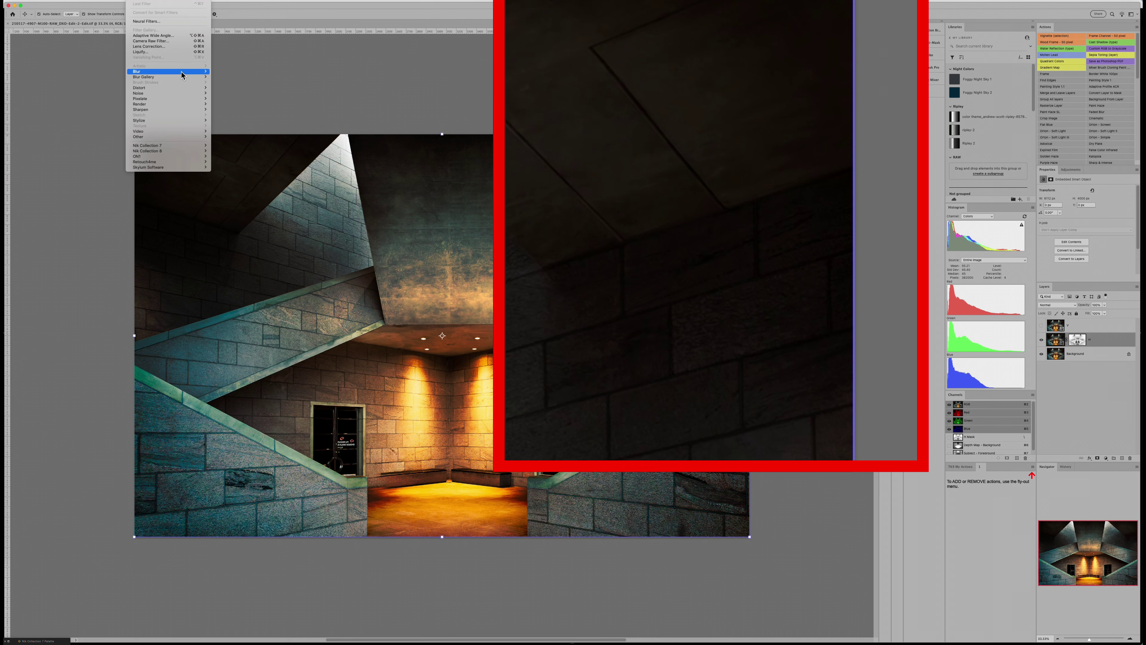
mouse_move(183, 72)
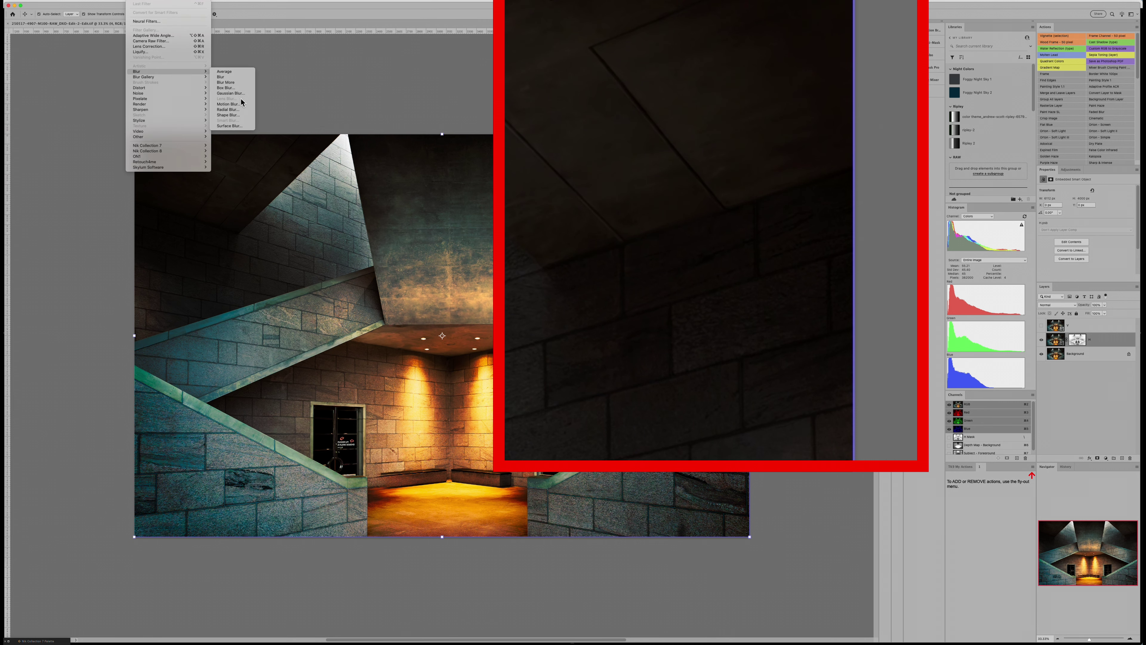
click(229, 104)
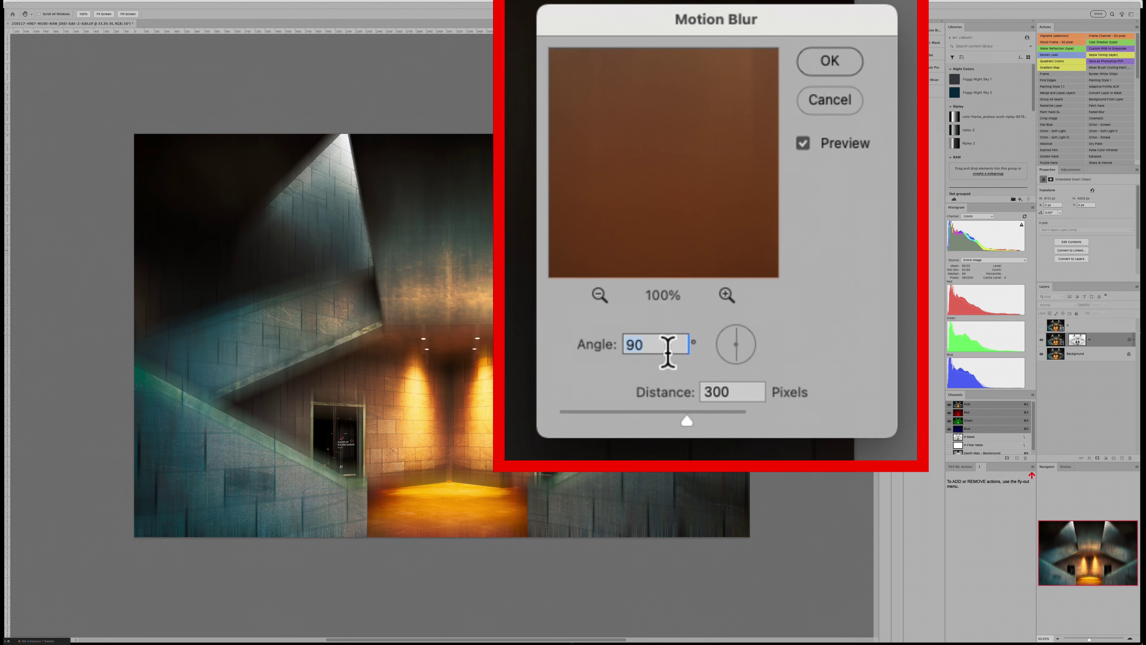
text(0)
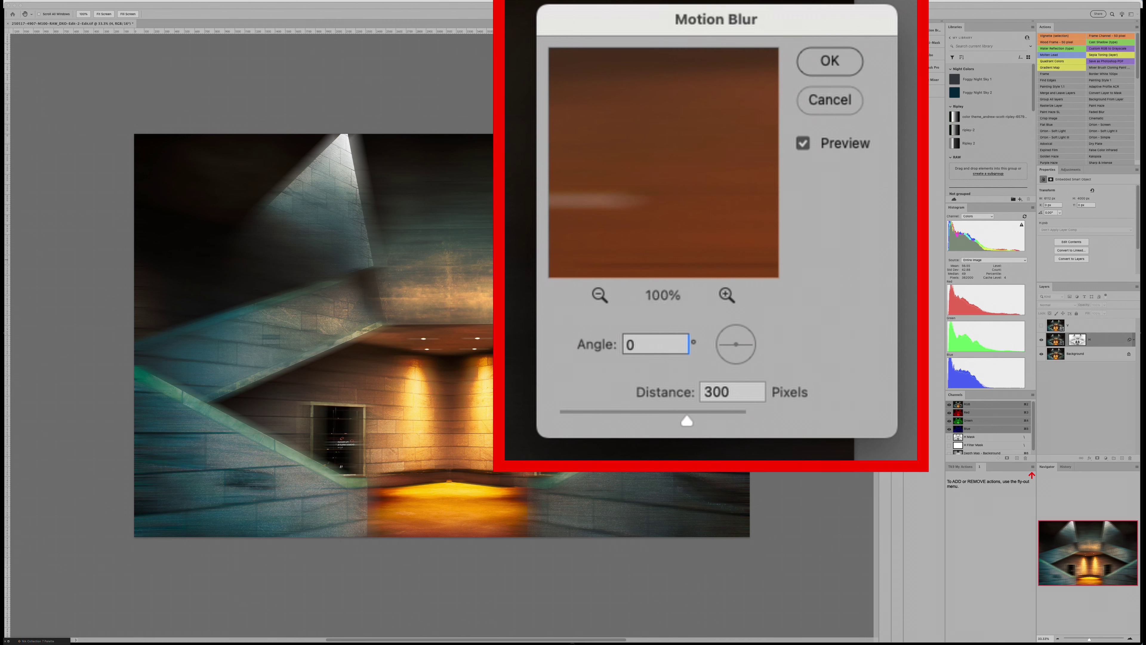
click(833, 62)
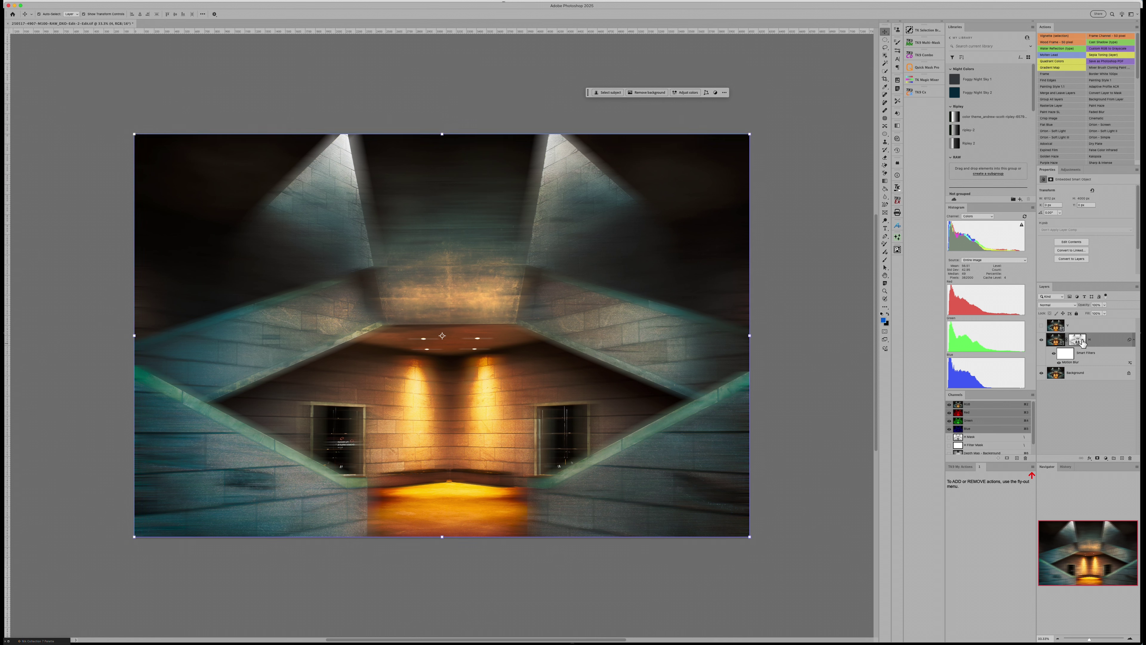
- Hide layer H and mask layer V with an inverted luminosity selection loaded from the RGB channel
click(1041, 342)
click(1054, 325)
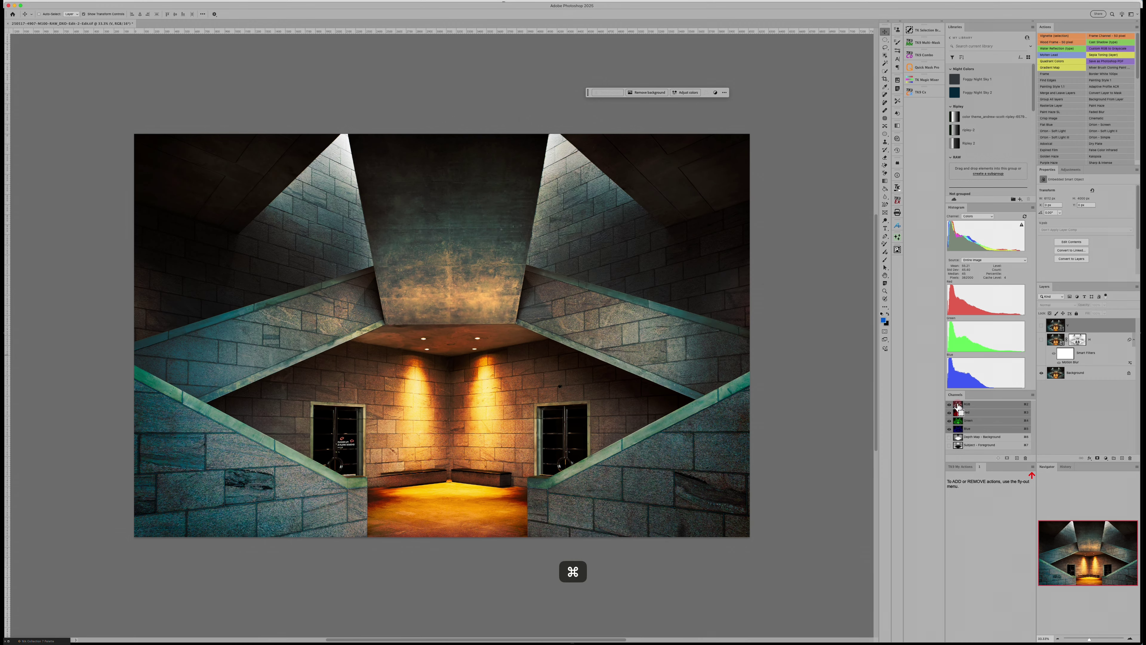
ctrl+click(957, 406)
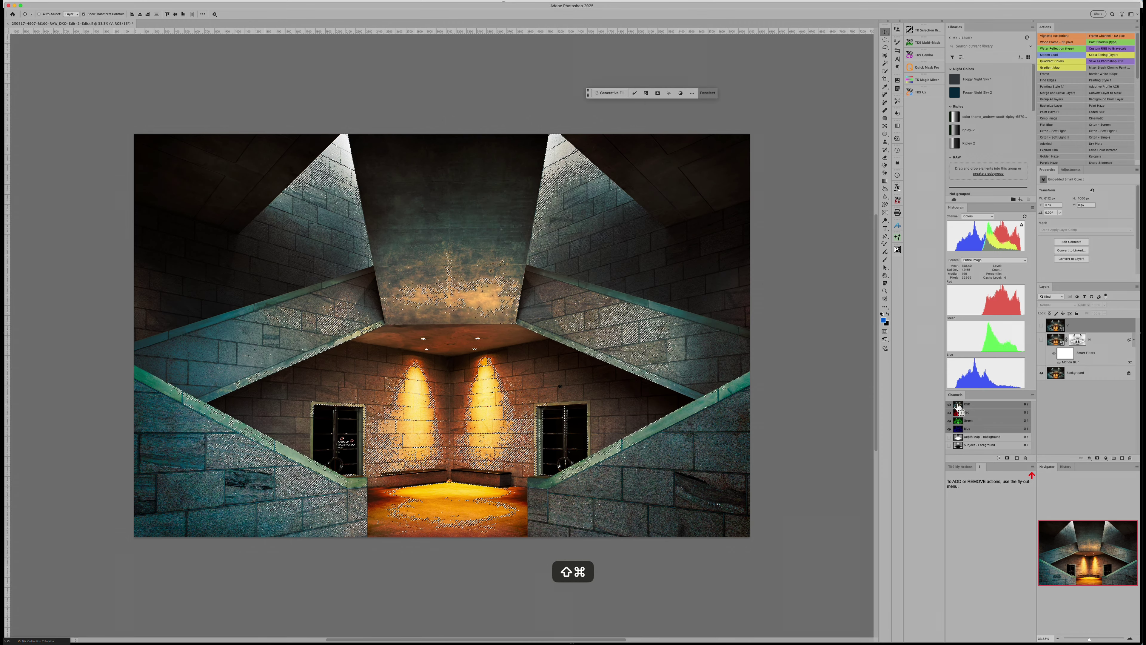
key(ctrl+shift+i)
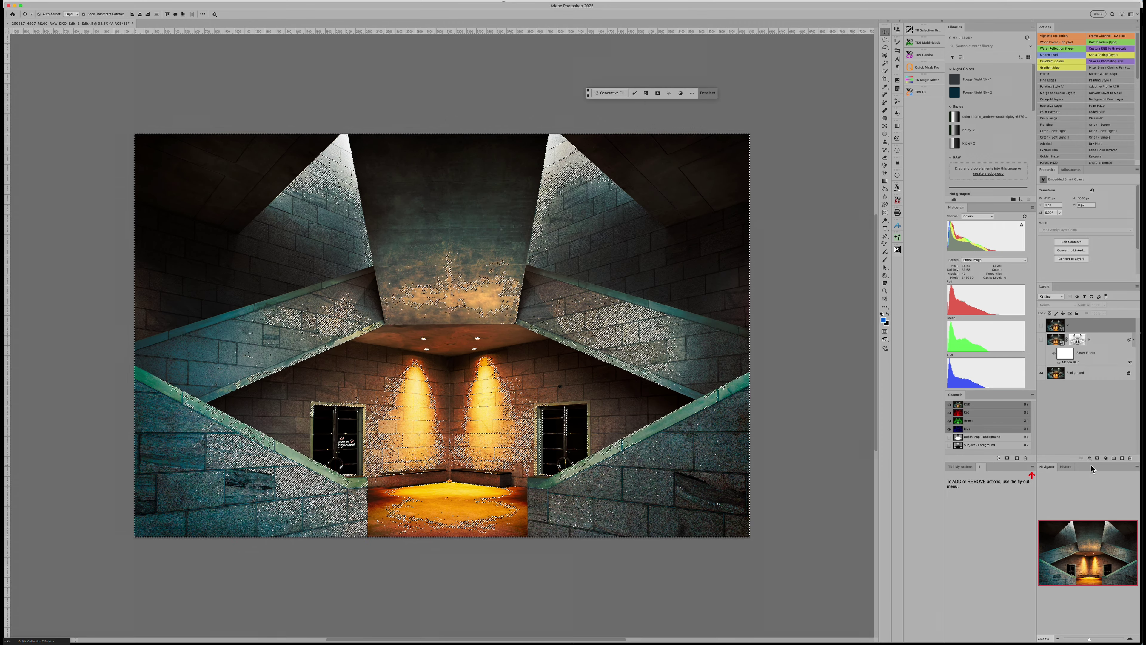
click(1098, 458)
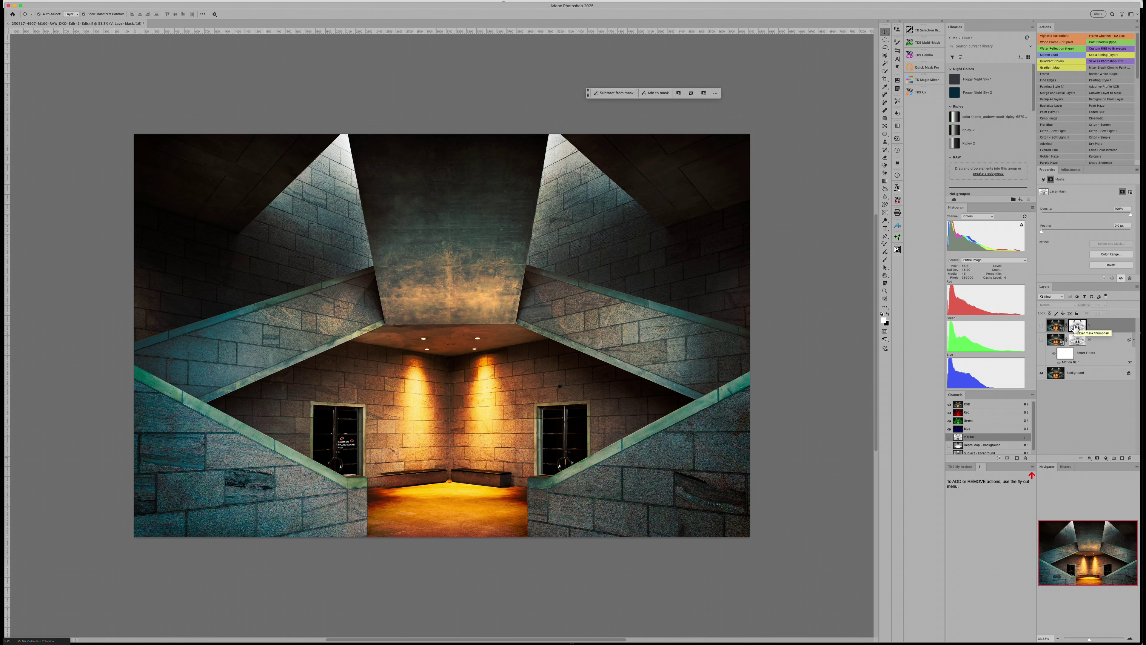
- Apply a Motion Blur to layer V's image rather than its mask, with angle 90° and distance 300 pixels, and show layer H again
click(1049, 326)
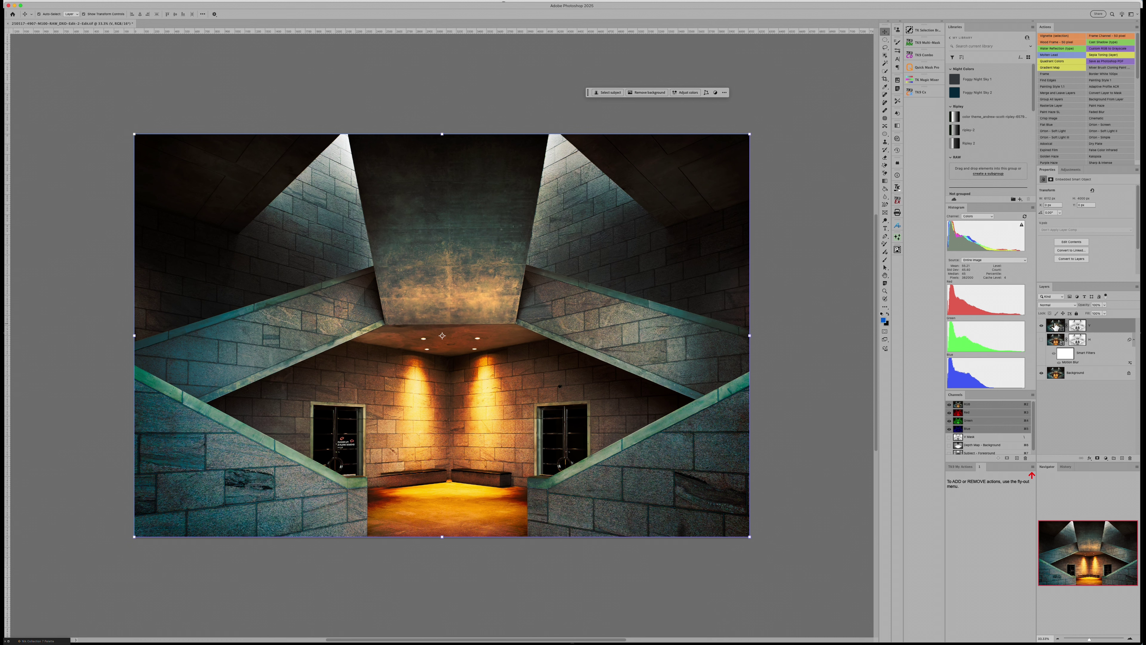
click(1078, 325)
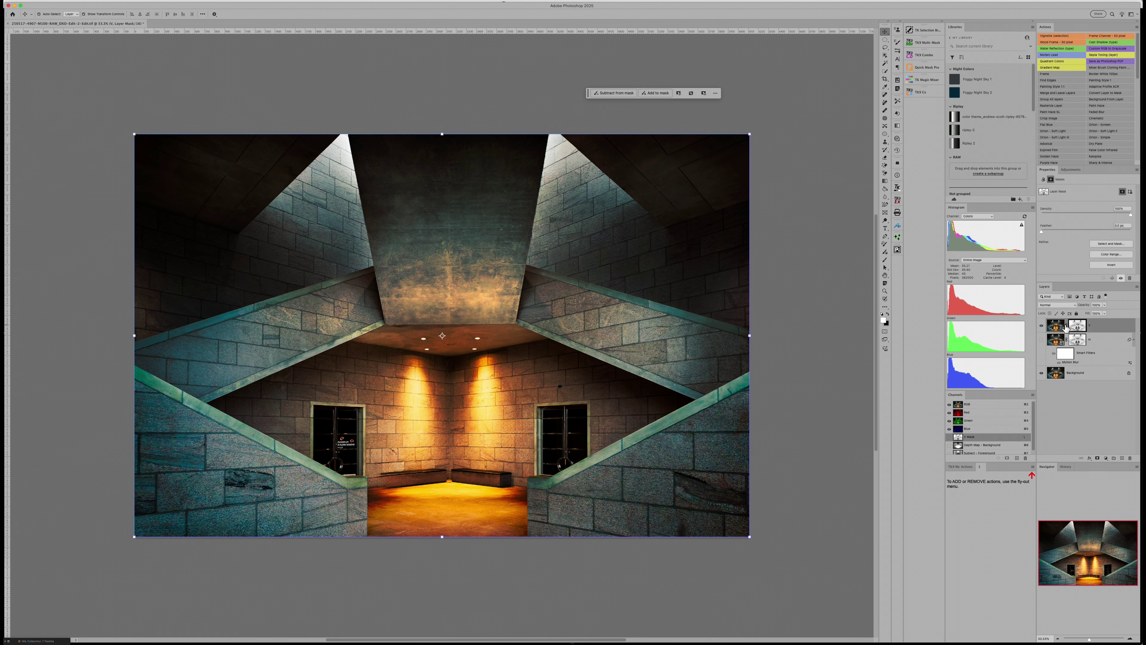
click(1055, 326)
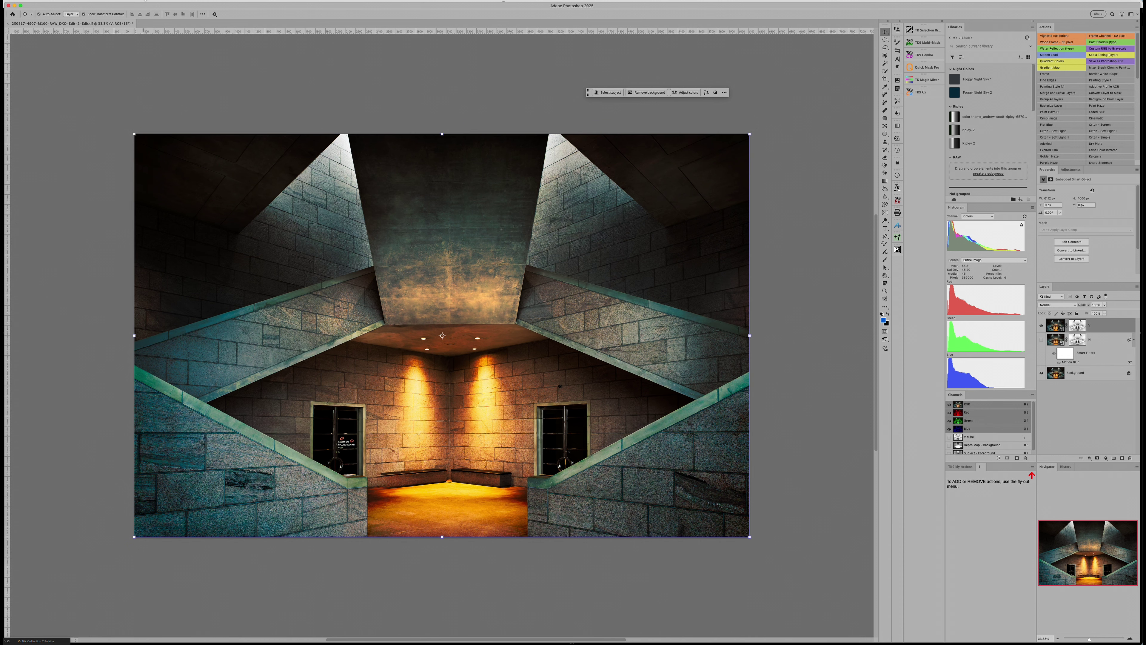
click(138, 1)
mouse_move(158, 72)
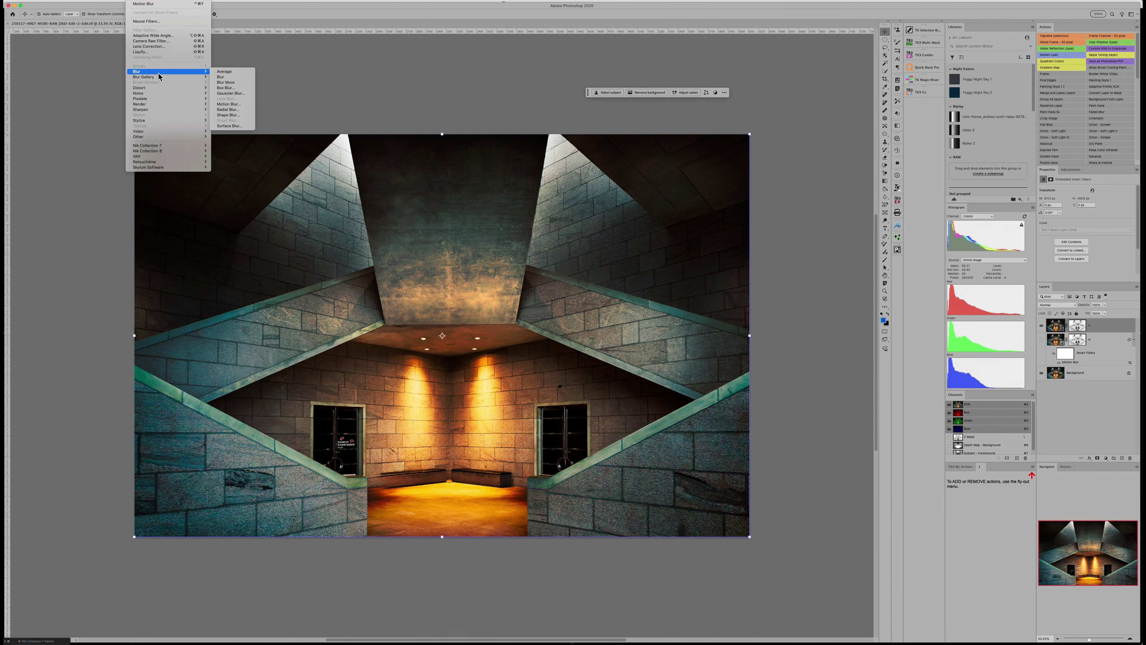
click(237, 105)
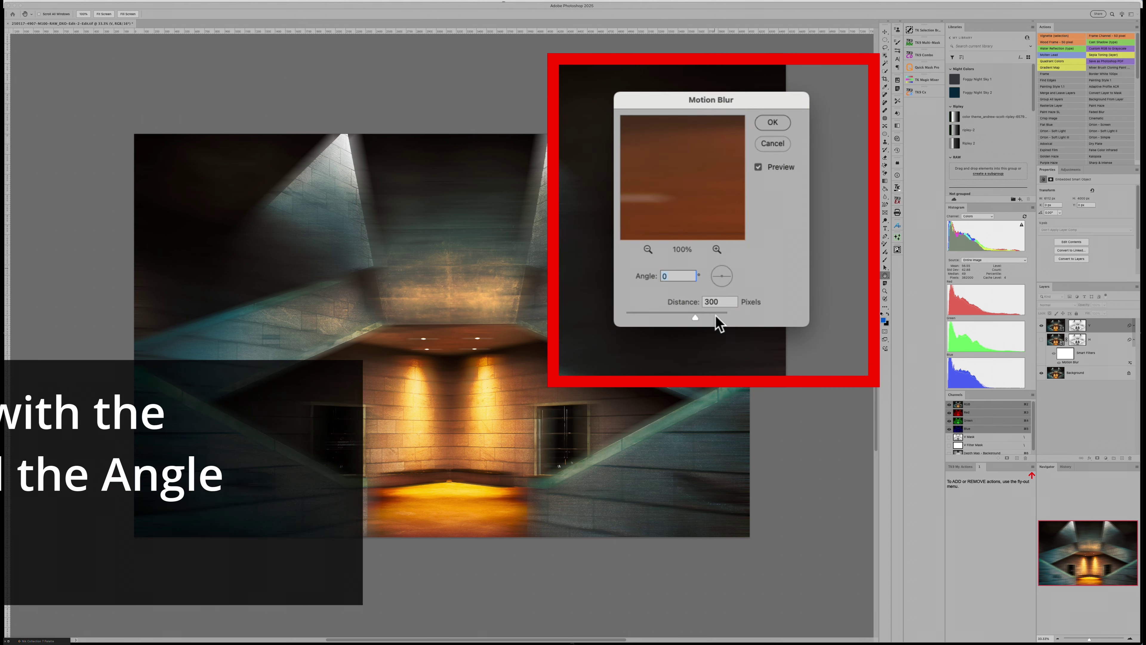
text(90)
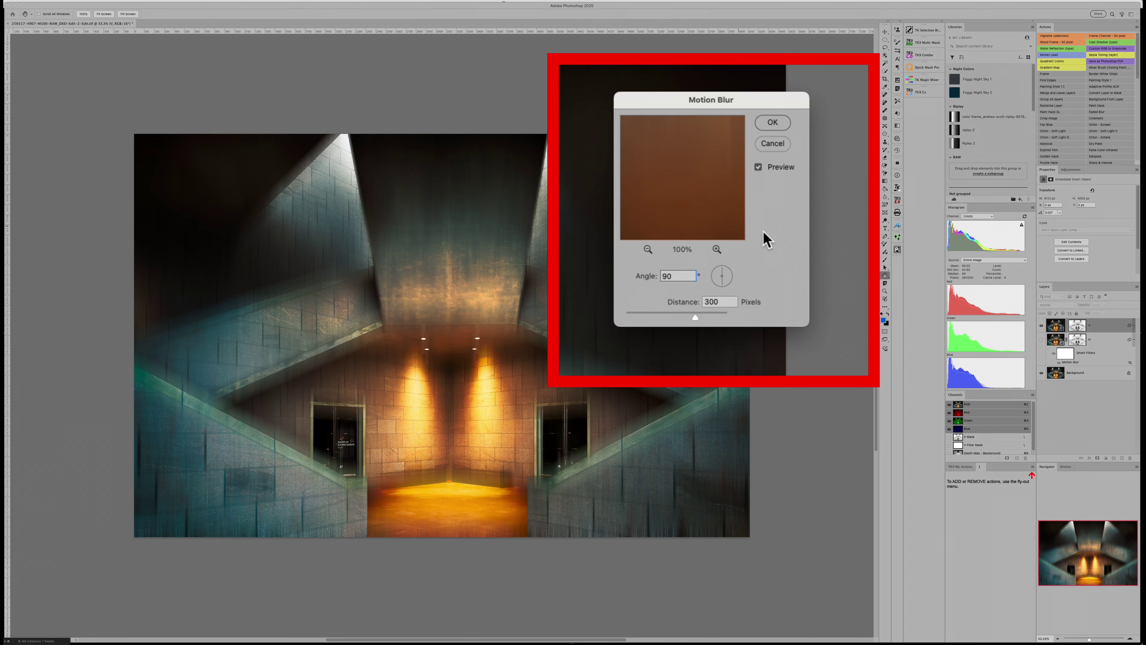
click(768, 120)
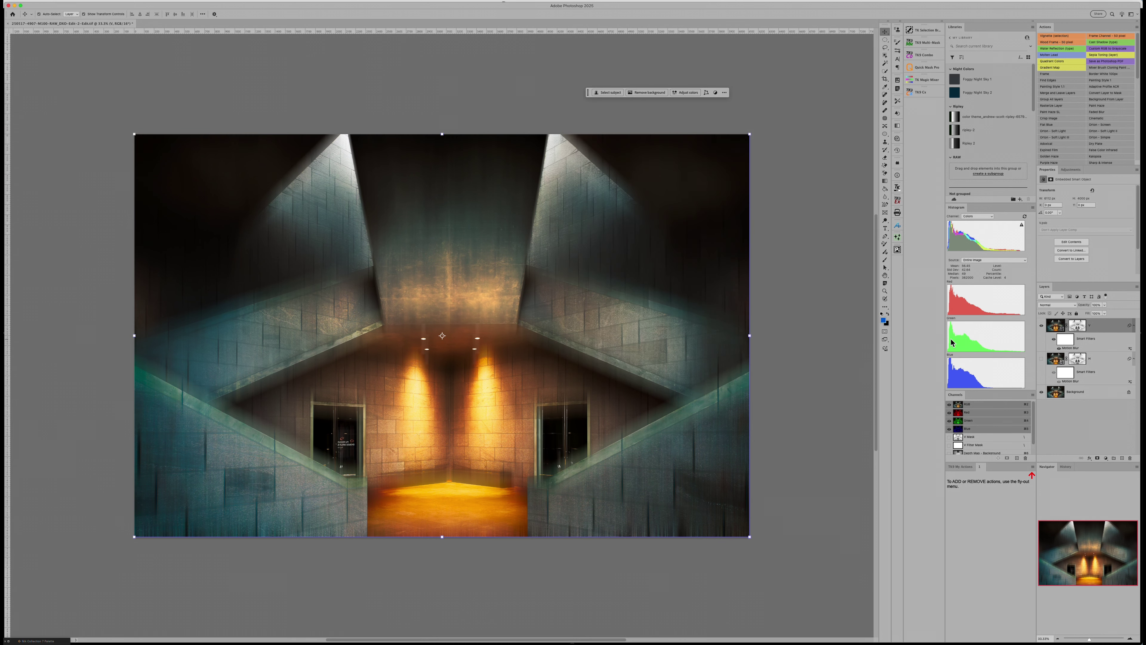
click(1042, 360)
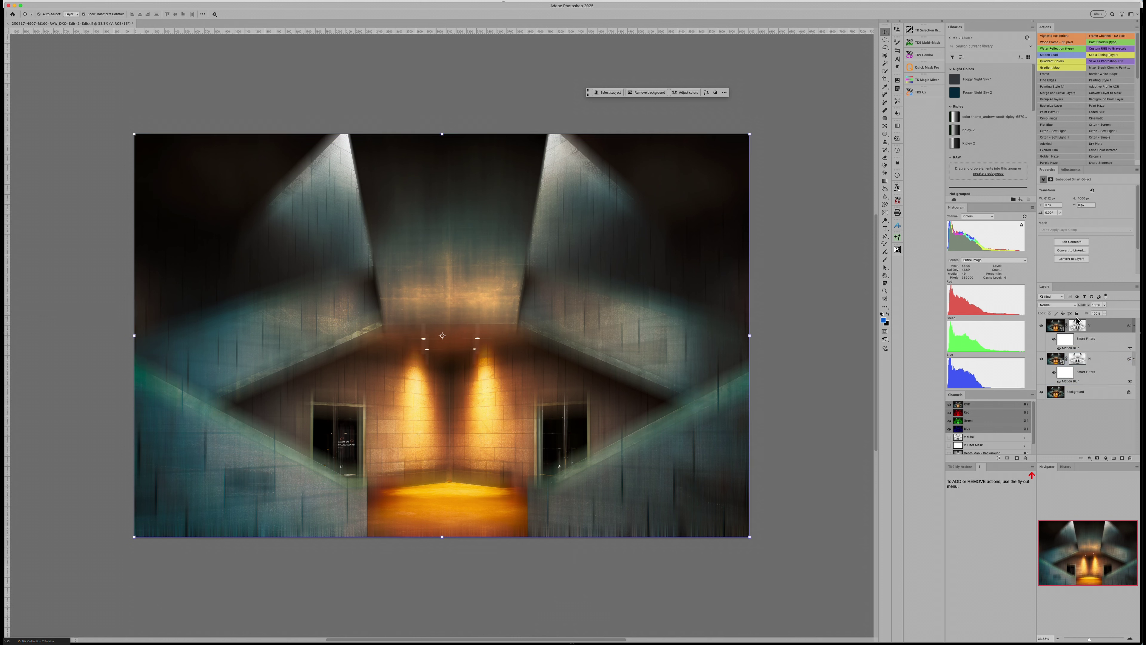
- Lower the opacity of blur layers V and H to soften both motion-blur effects
click(1104, 305)
drag(1104, 312, 1090, 314)
click(1093, 359)
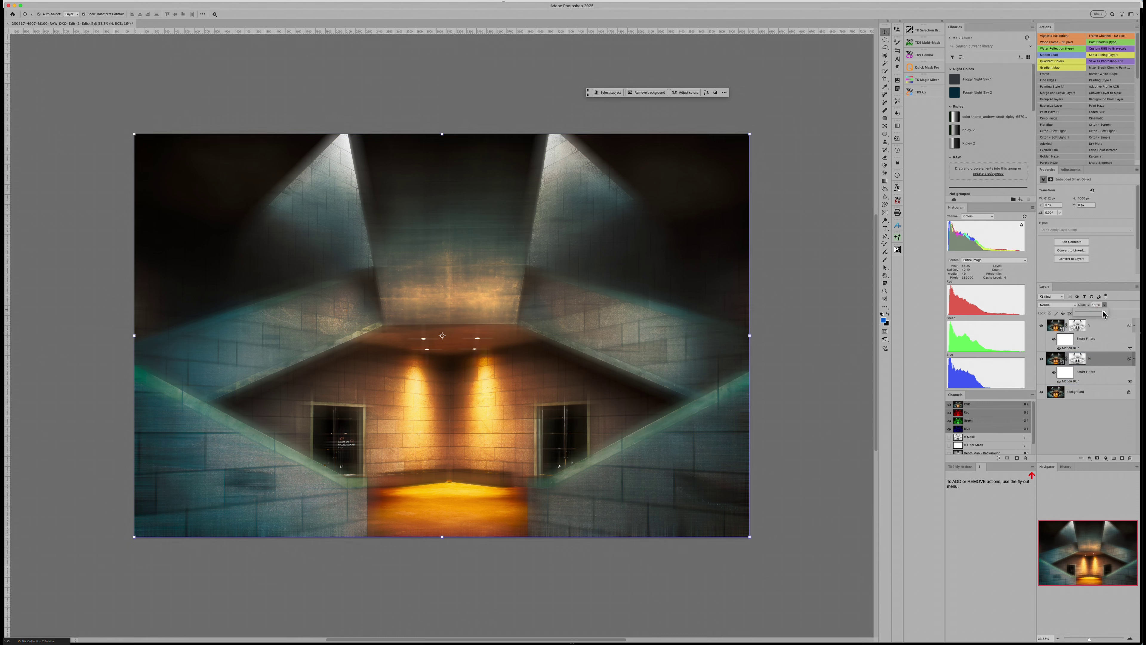
drag(1097, 314, 1090, 314)
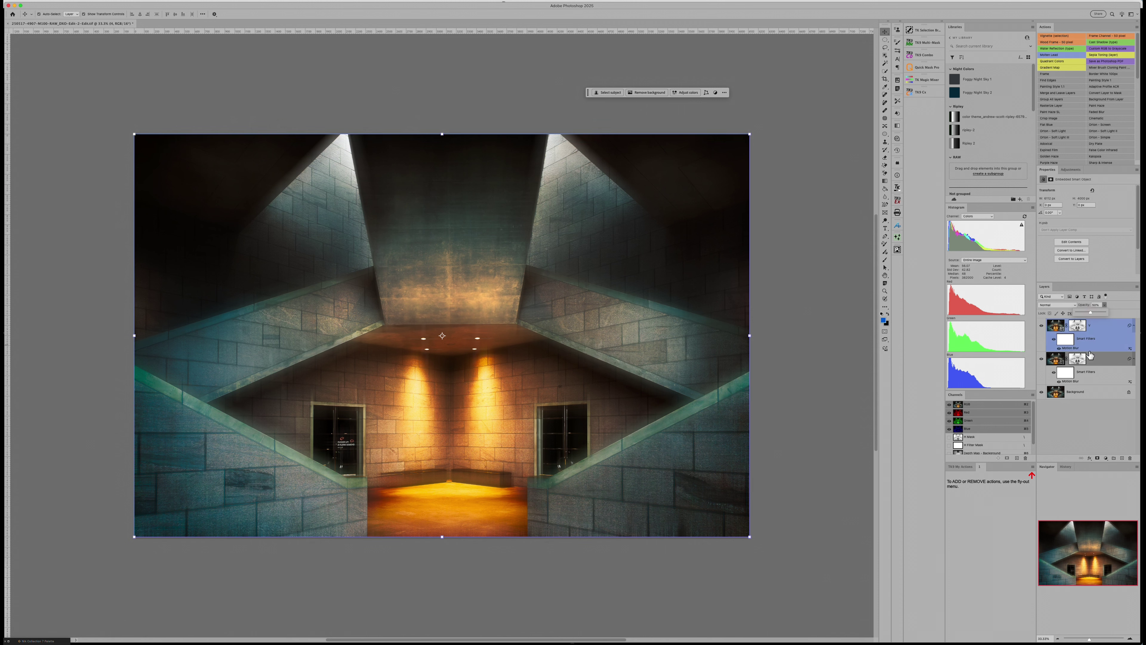
- Select the two blur layers V and H and combine them into a layer group
click(1087, 392)
click(1094, 360)
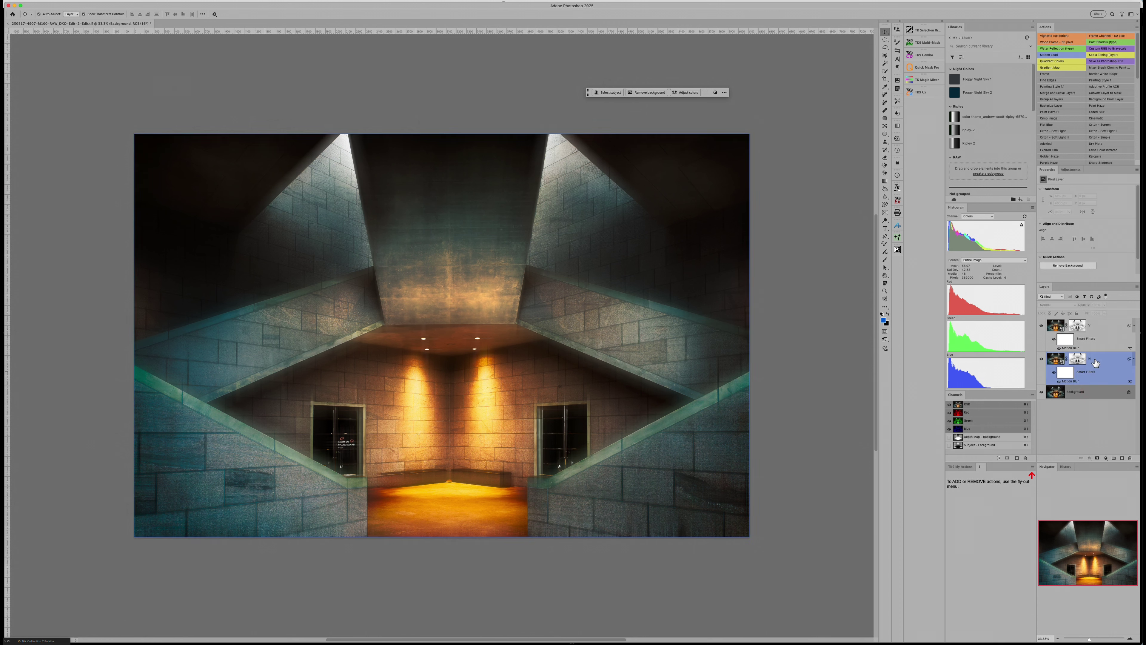
click(630, 289)
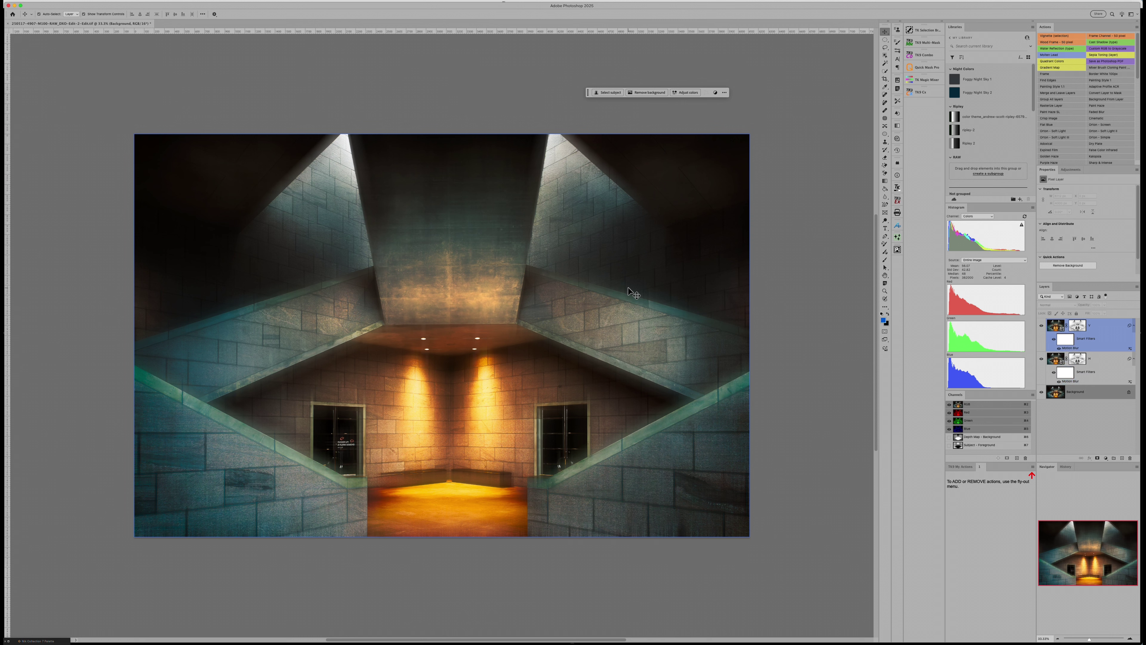
click(1103, 360)
key(super+g)
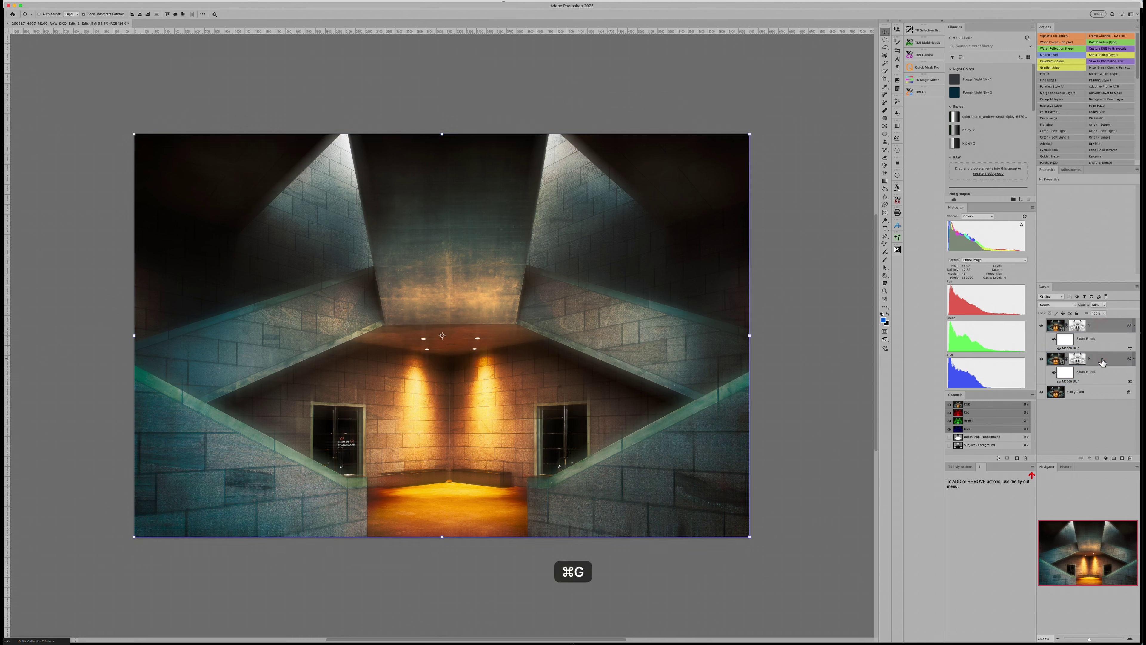
- Toggle the new group's visibility several times to compare the photo with and without the blur effects
click(1042, 322)
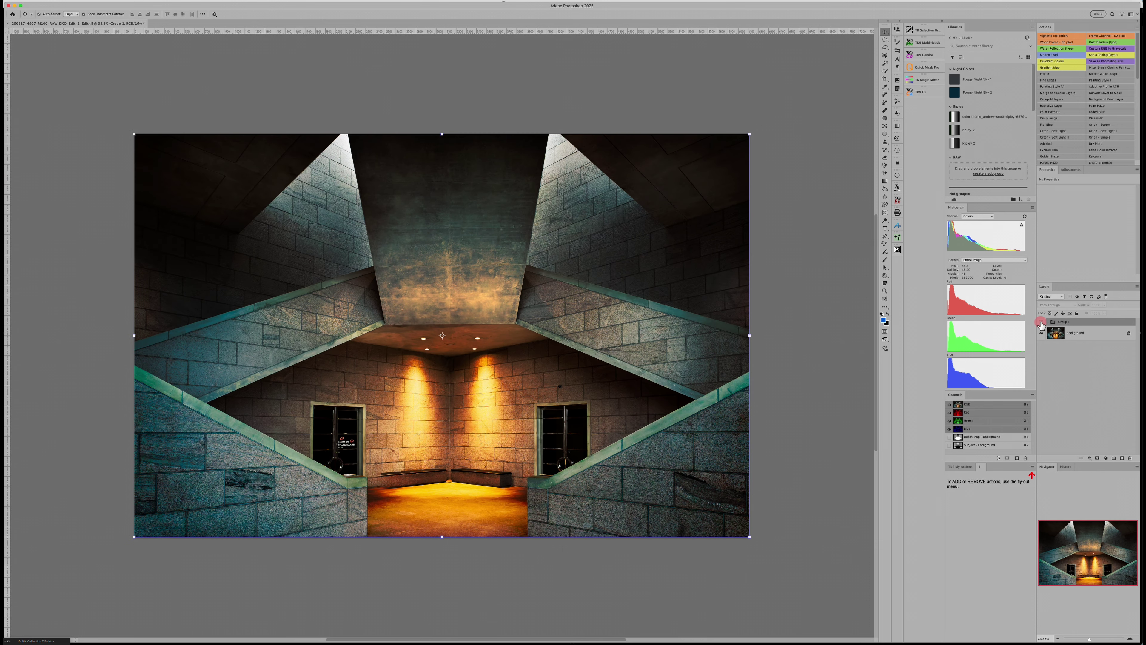
click(1042, 322)
click(1042, 322)
click(1041, 321)
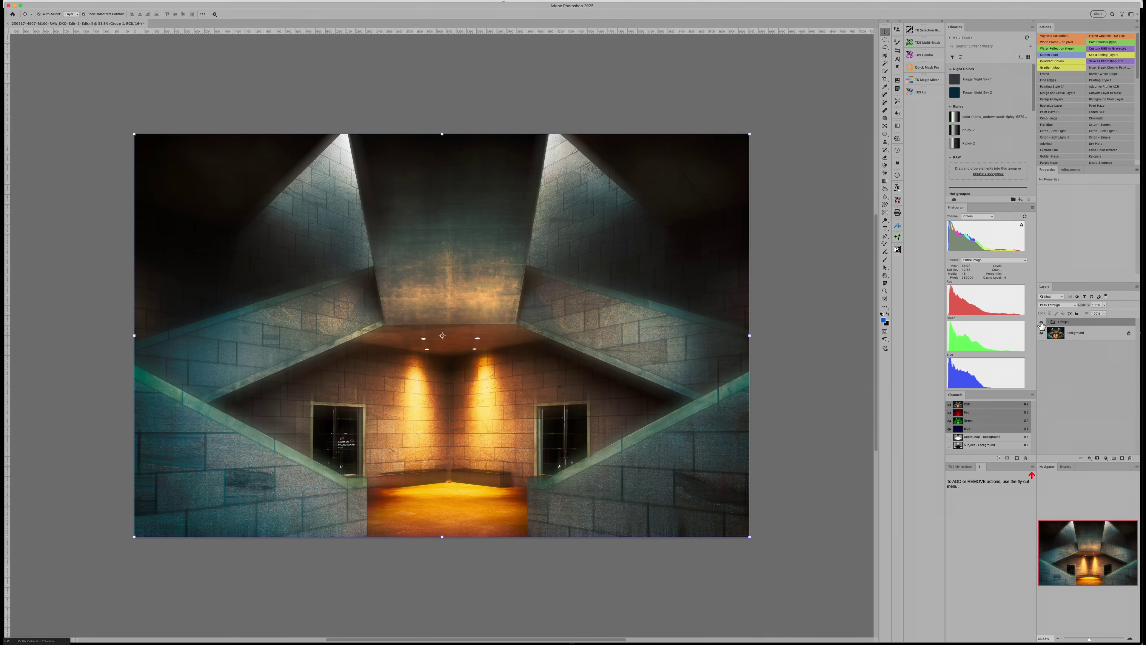
click(1041, 322)
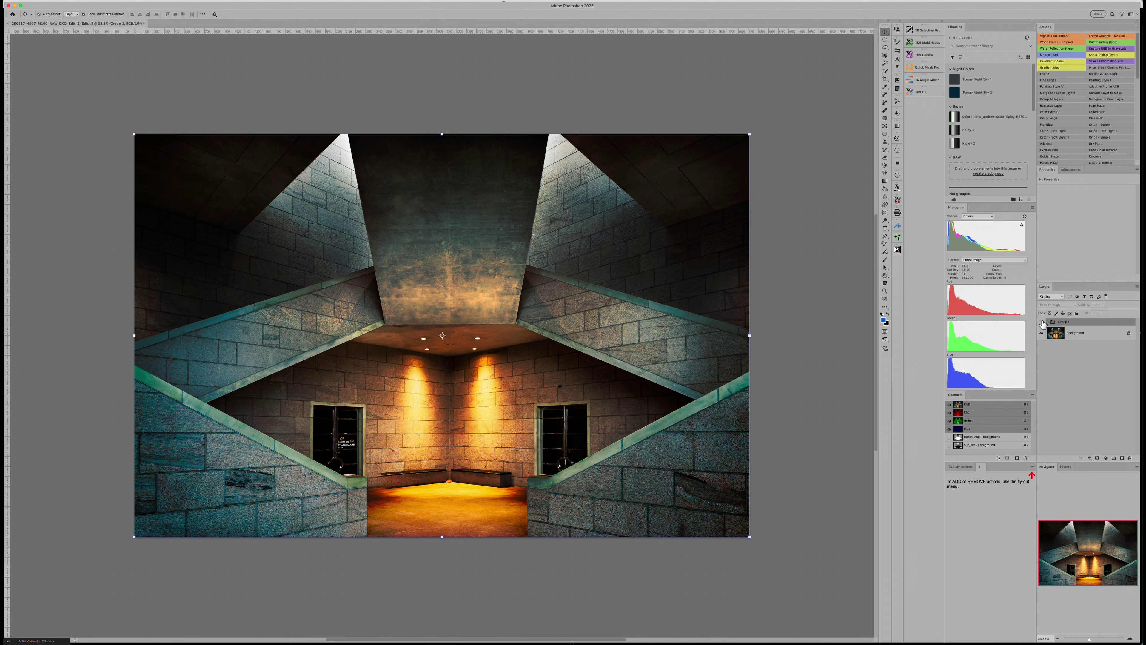
click(1041, 321)
- Expand the group and raise the opacity of layers V and H to 100%
click(1047, 322)
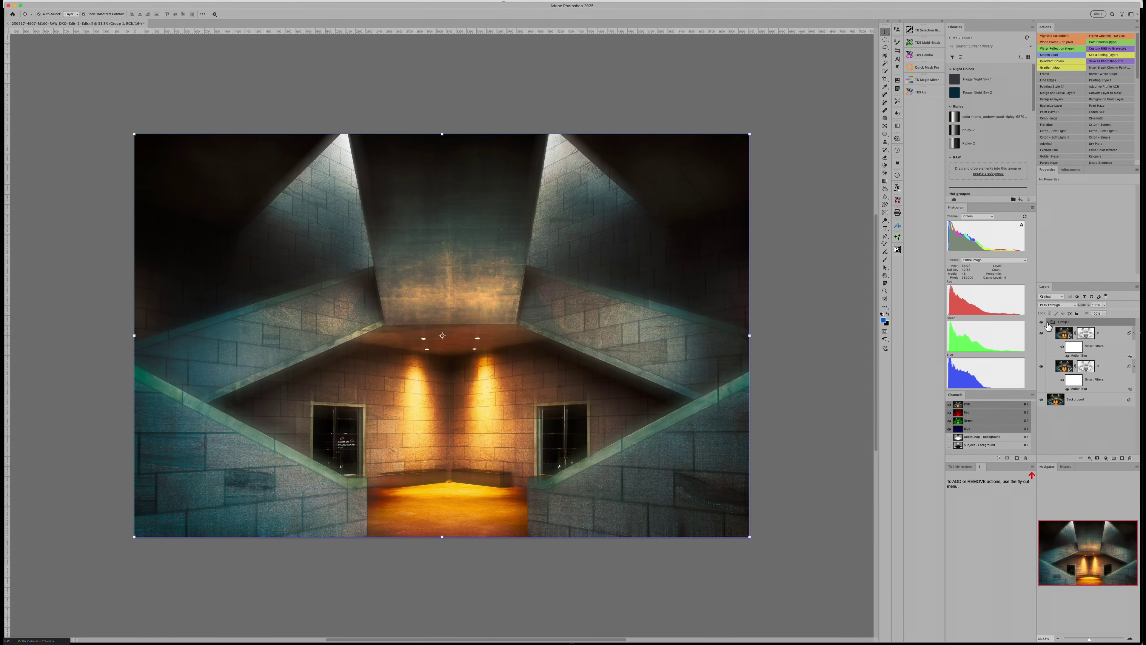
click(1067, 335)
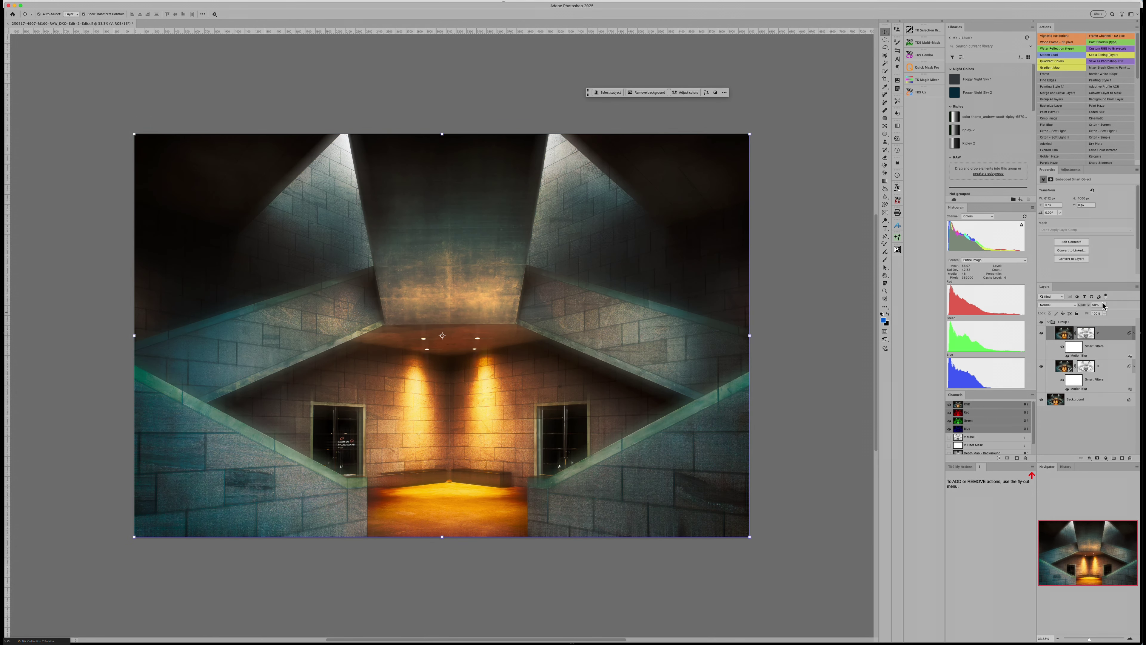
drag(1103, 312, 1118, 312)
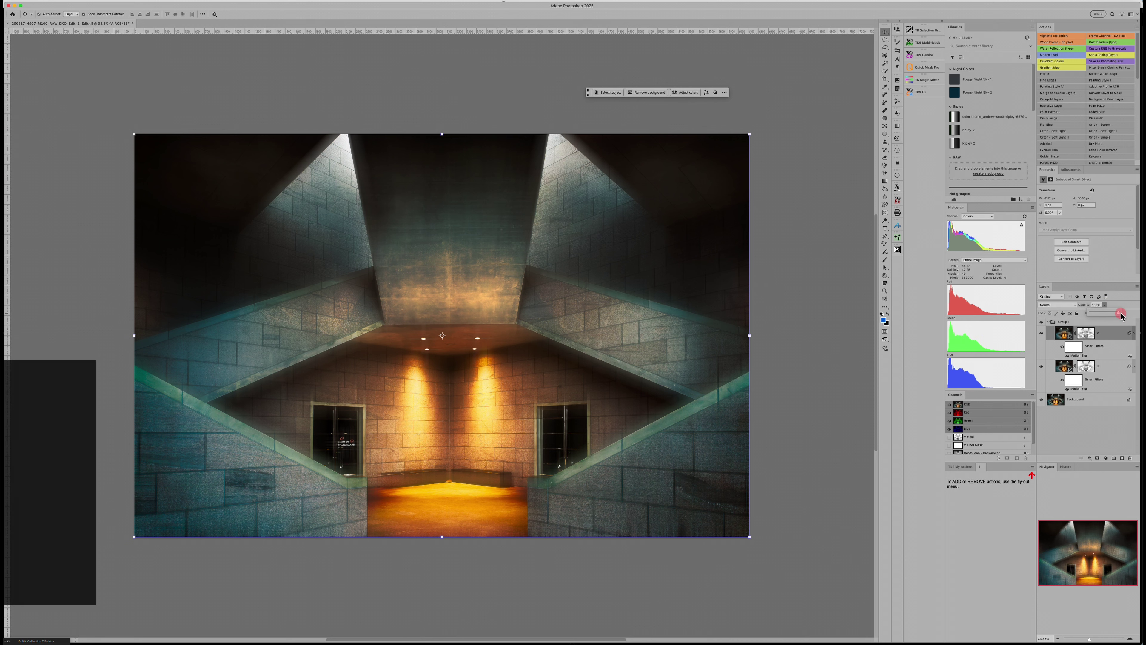
click(1067, 367)
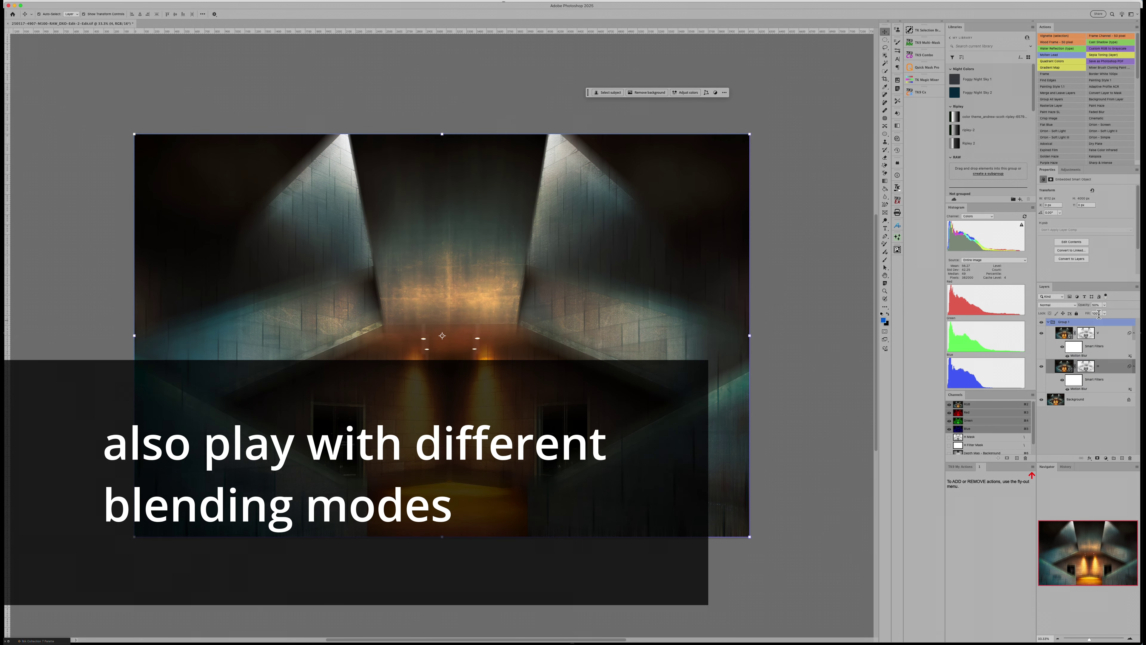
drag(1103, 312, 1119, 312)
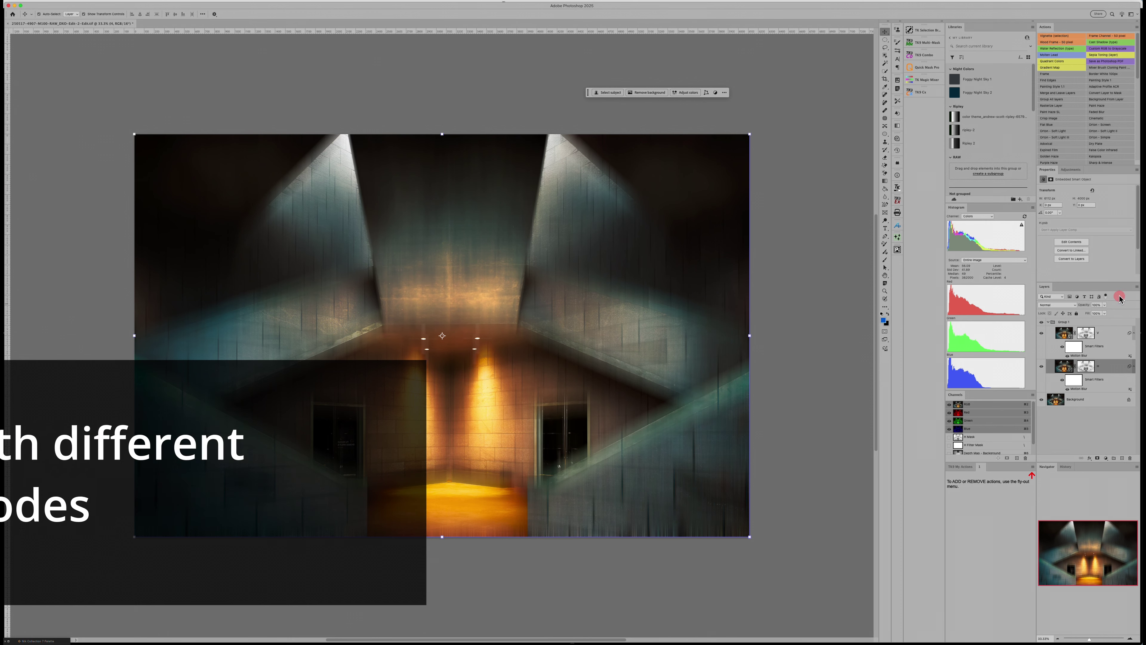
- Open the Layer Style blending options for layer V
click(1114, 338)
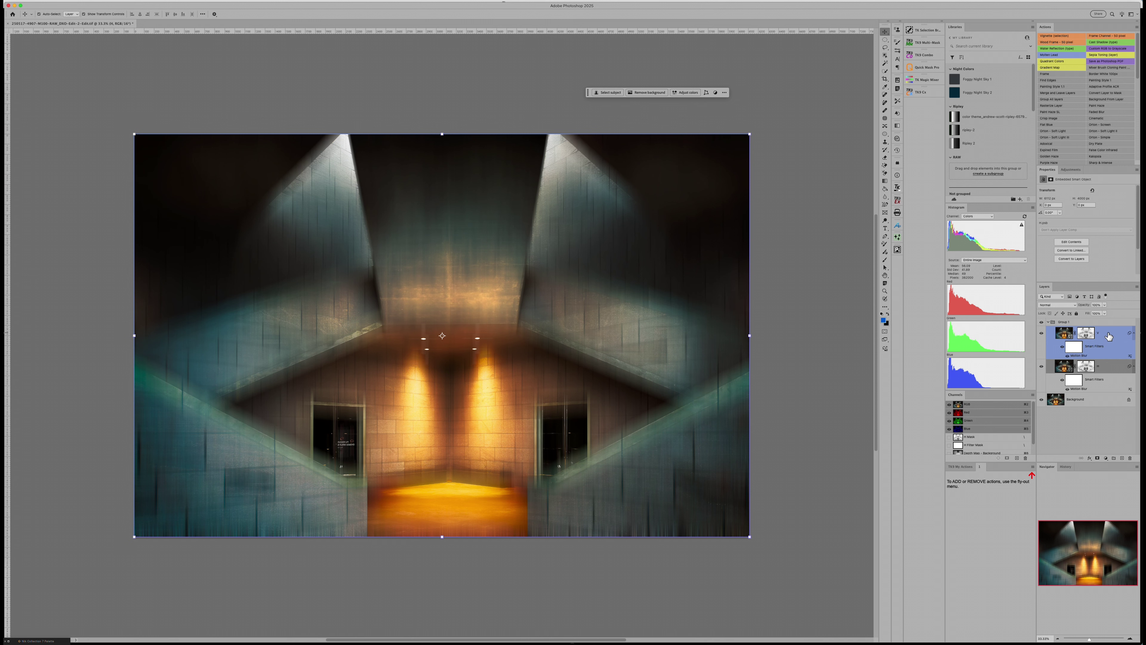
double_click(1109, 334)
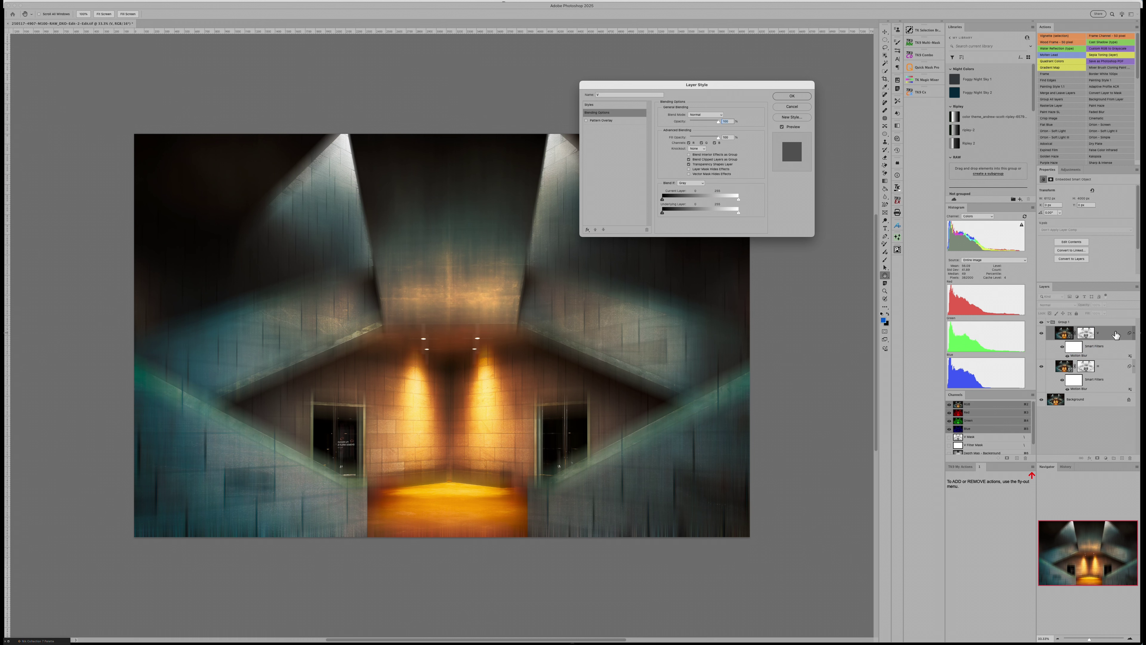